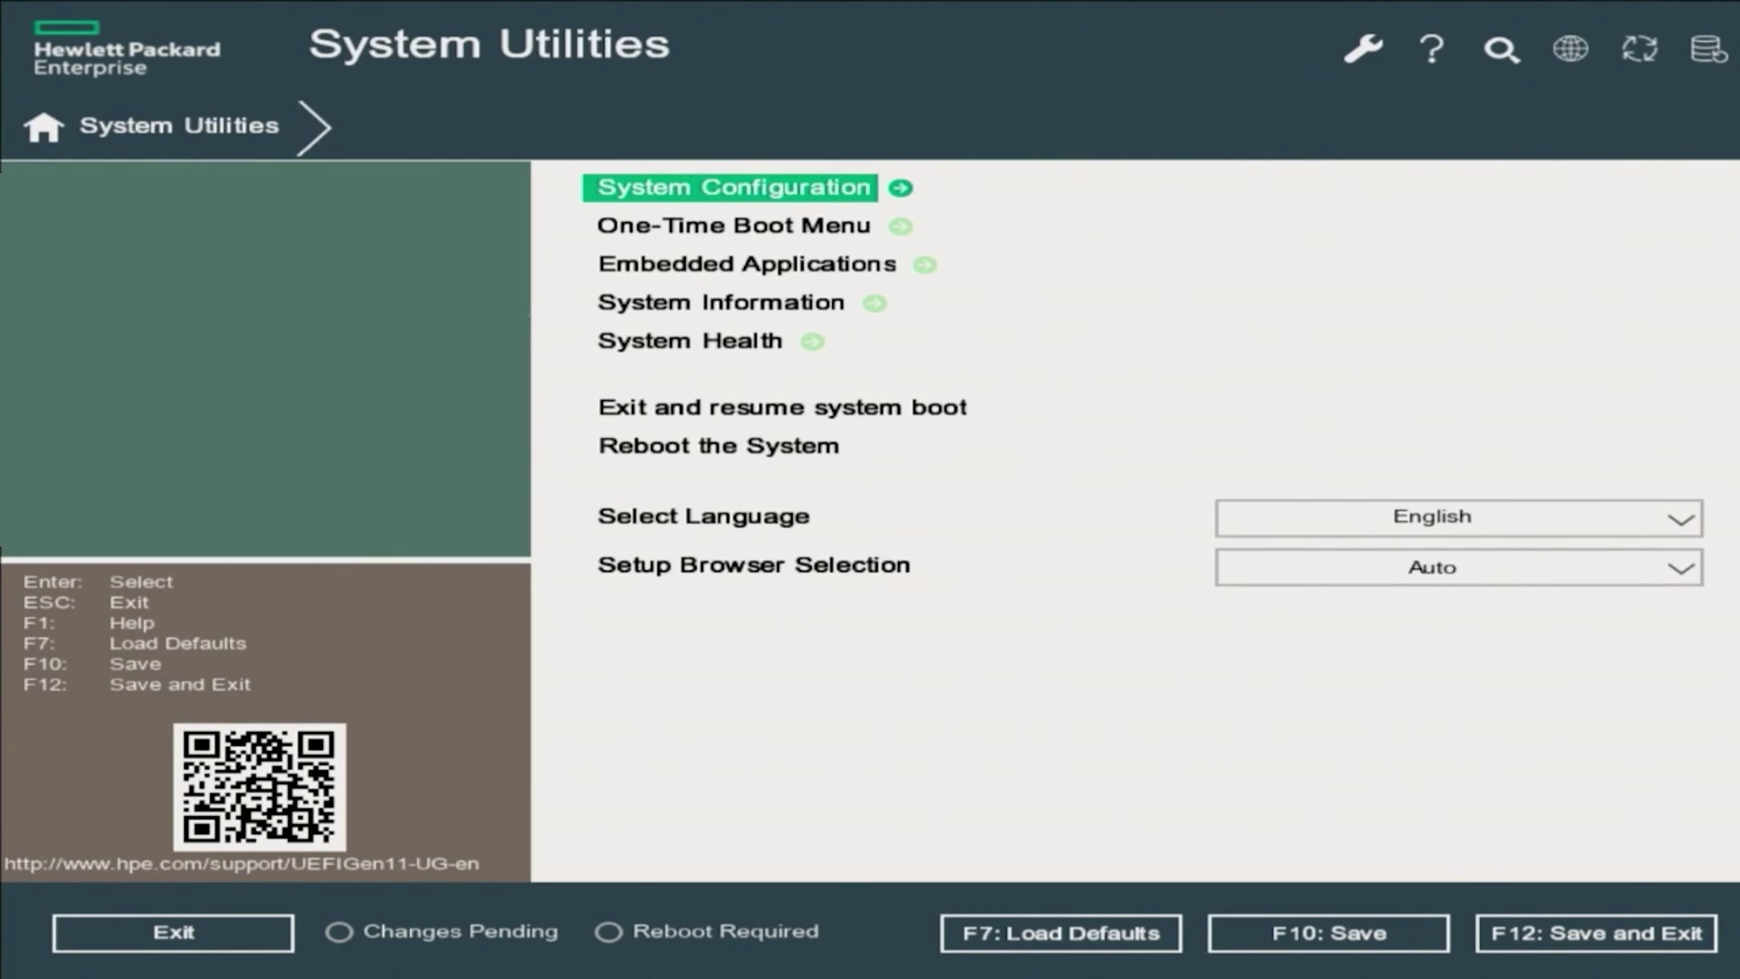
Enter System Configuration from the System Utilities main menu
key("Return")
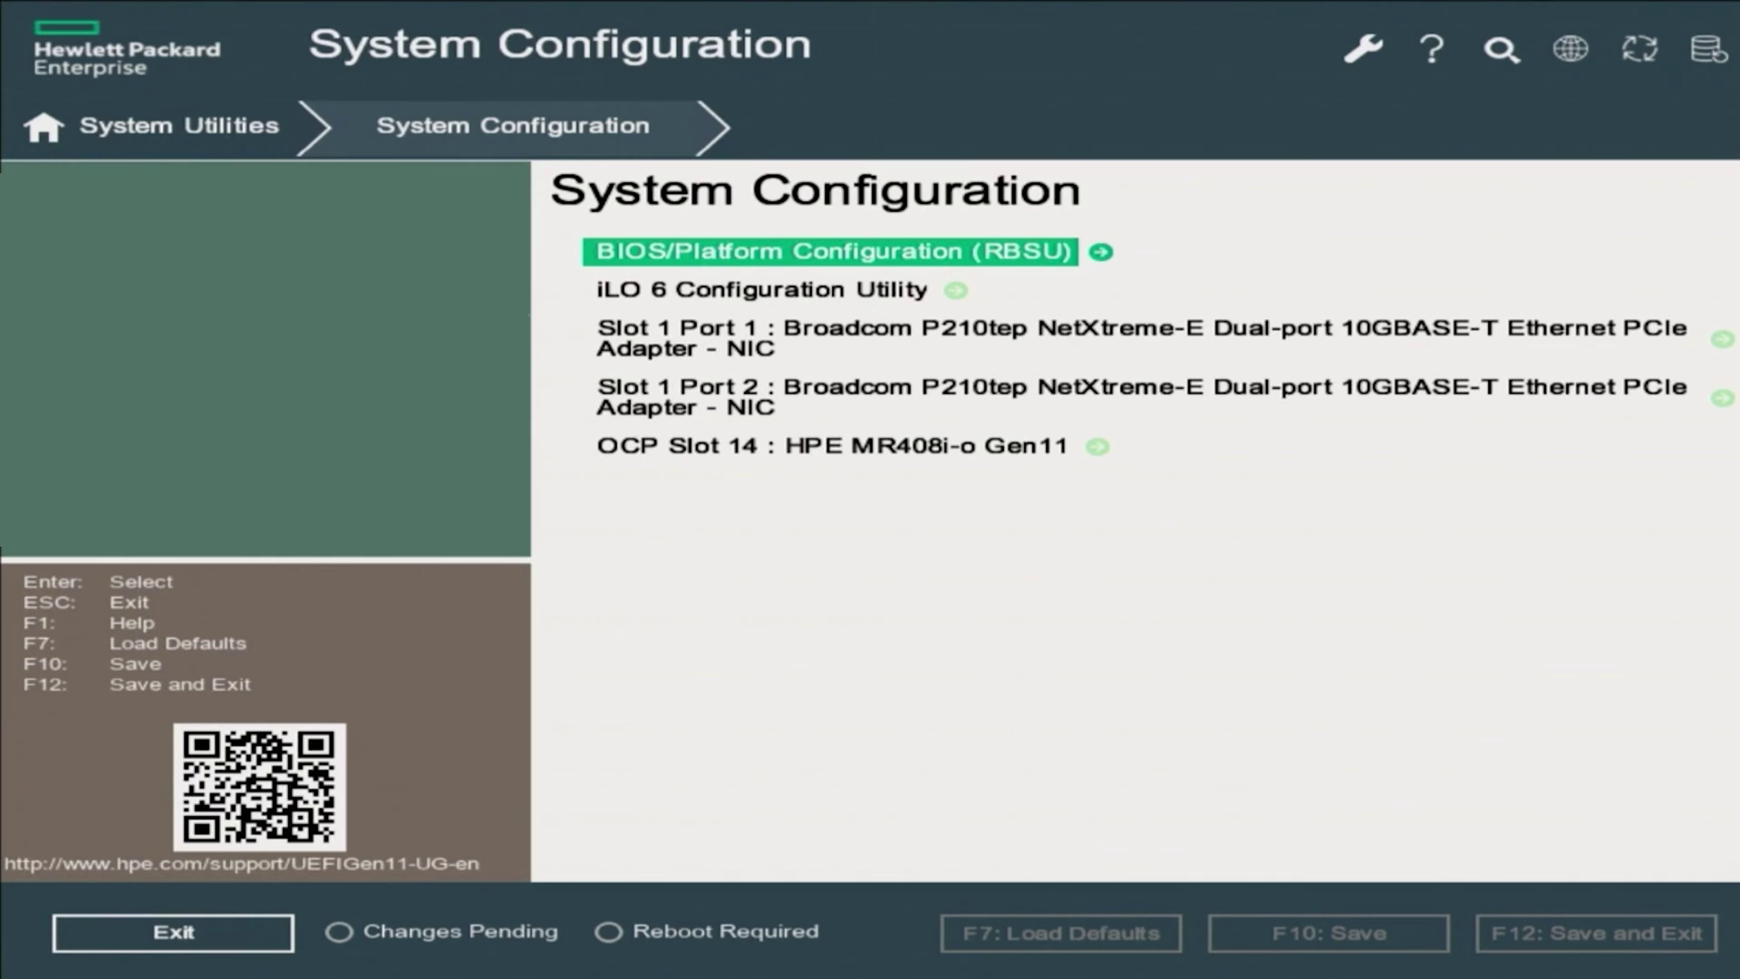
In iLO 6 Network Options, set DHCP Enable to ON and bring up the save prompt
key("Down")
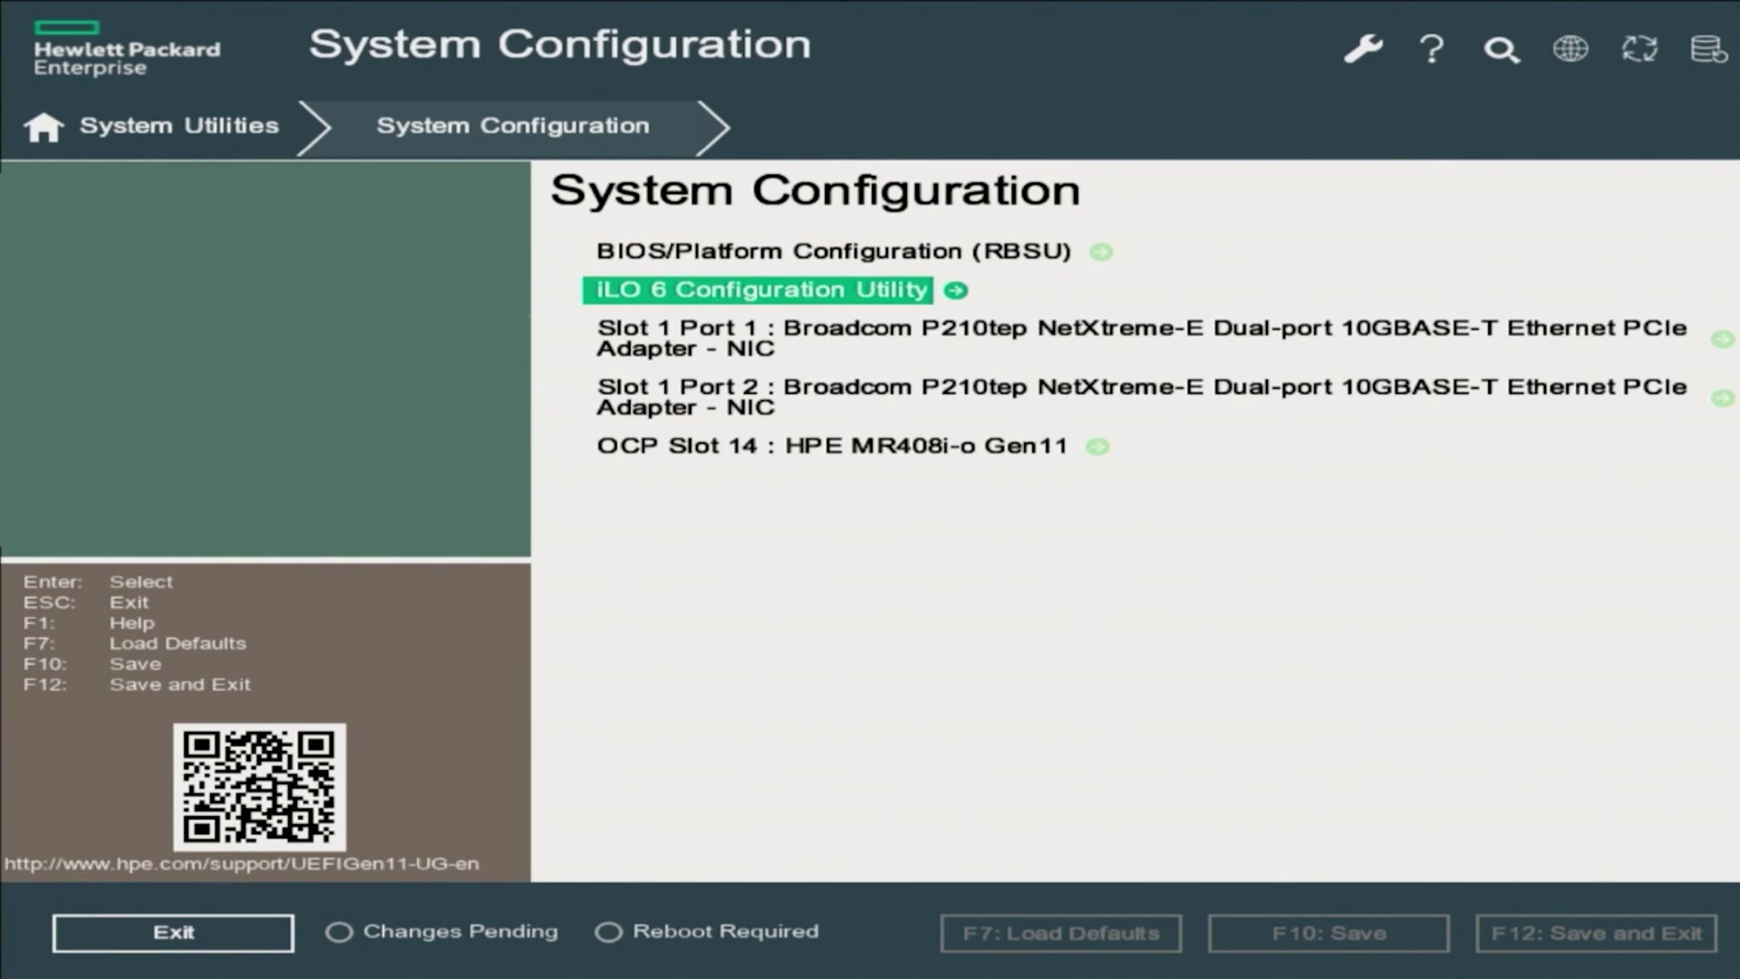
key("Return")
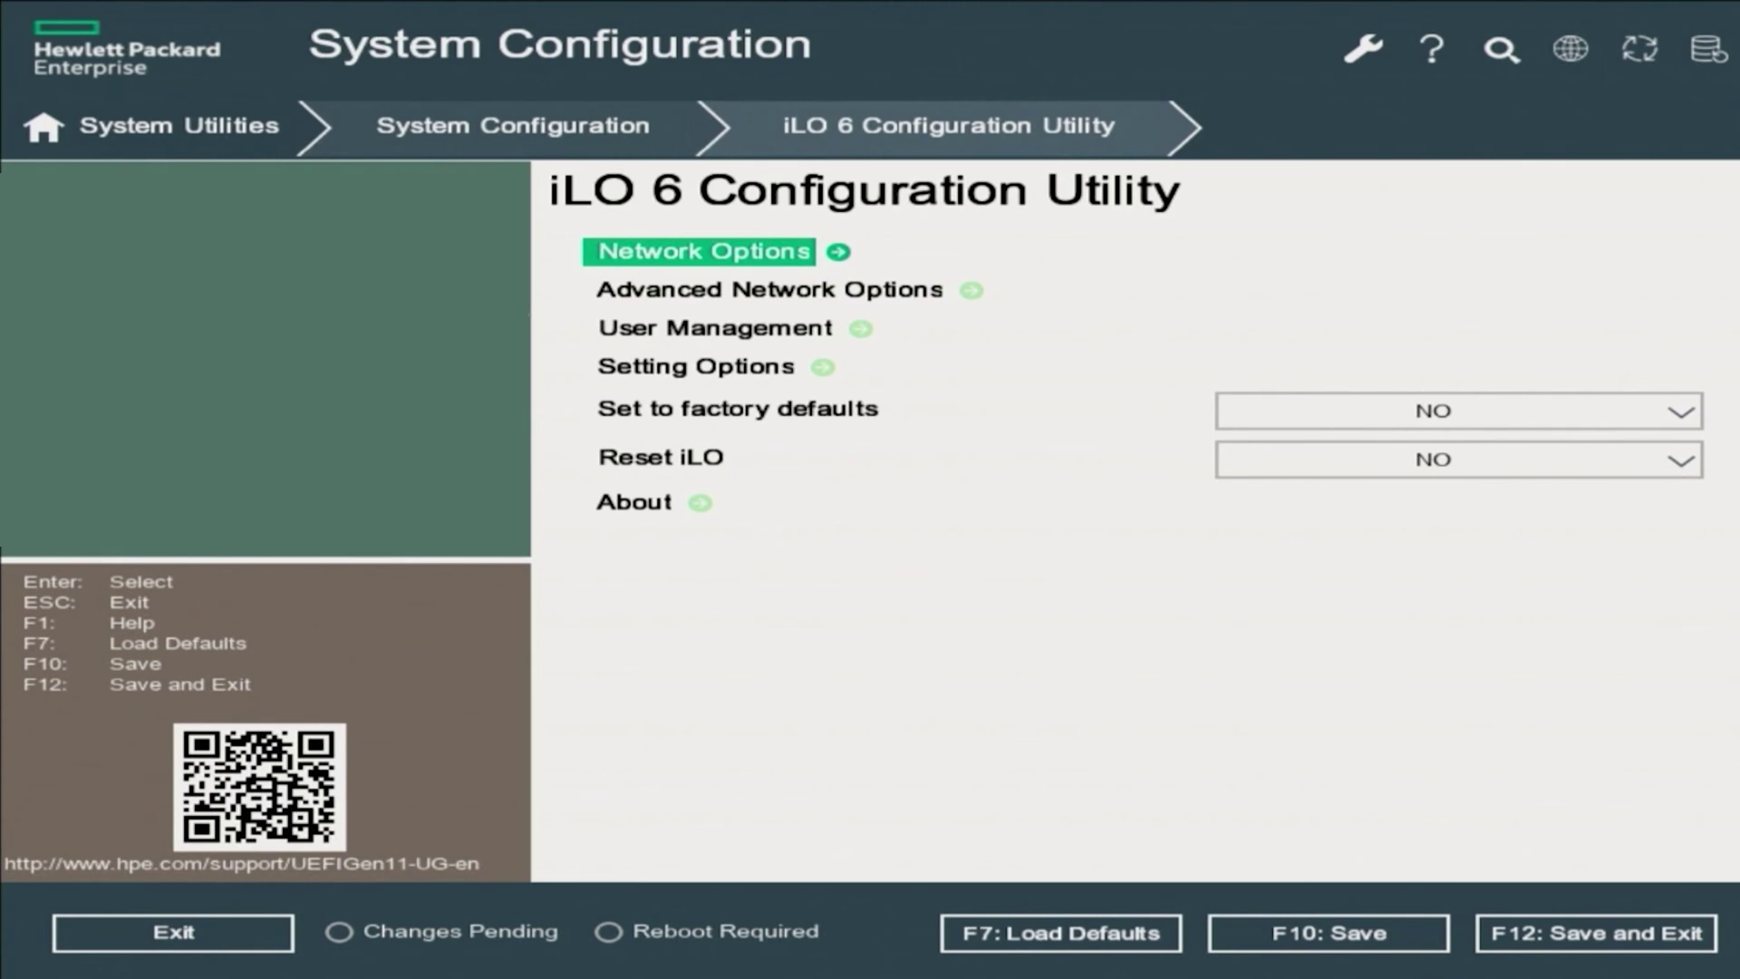
key("Return")
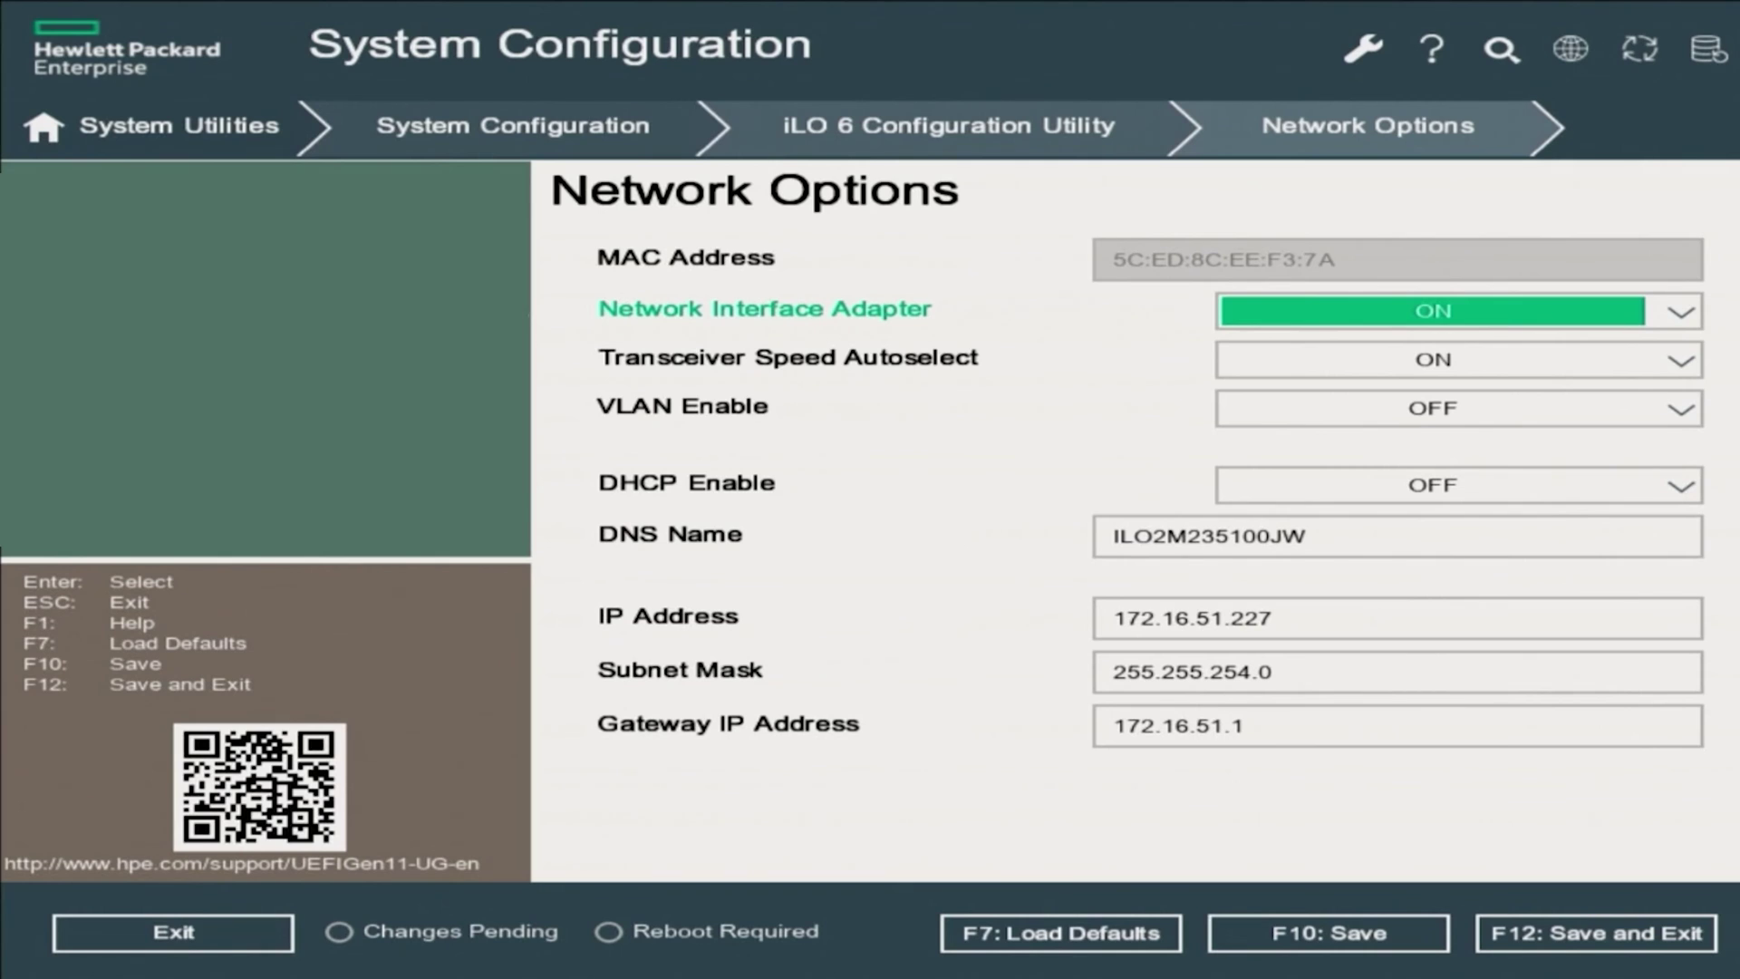
key("Down")
key("Down")
key("Down")
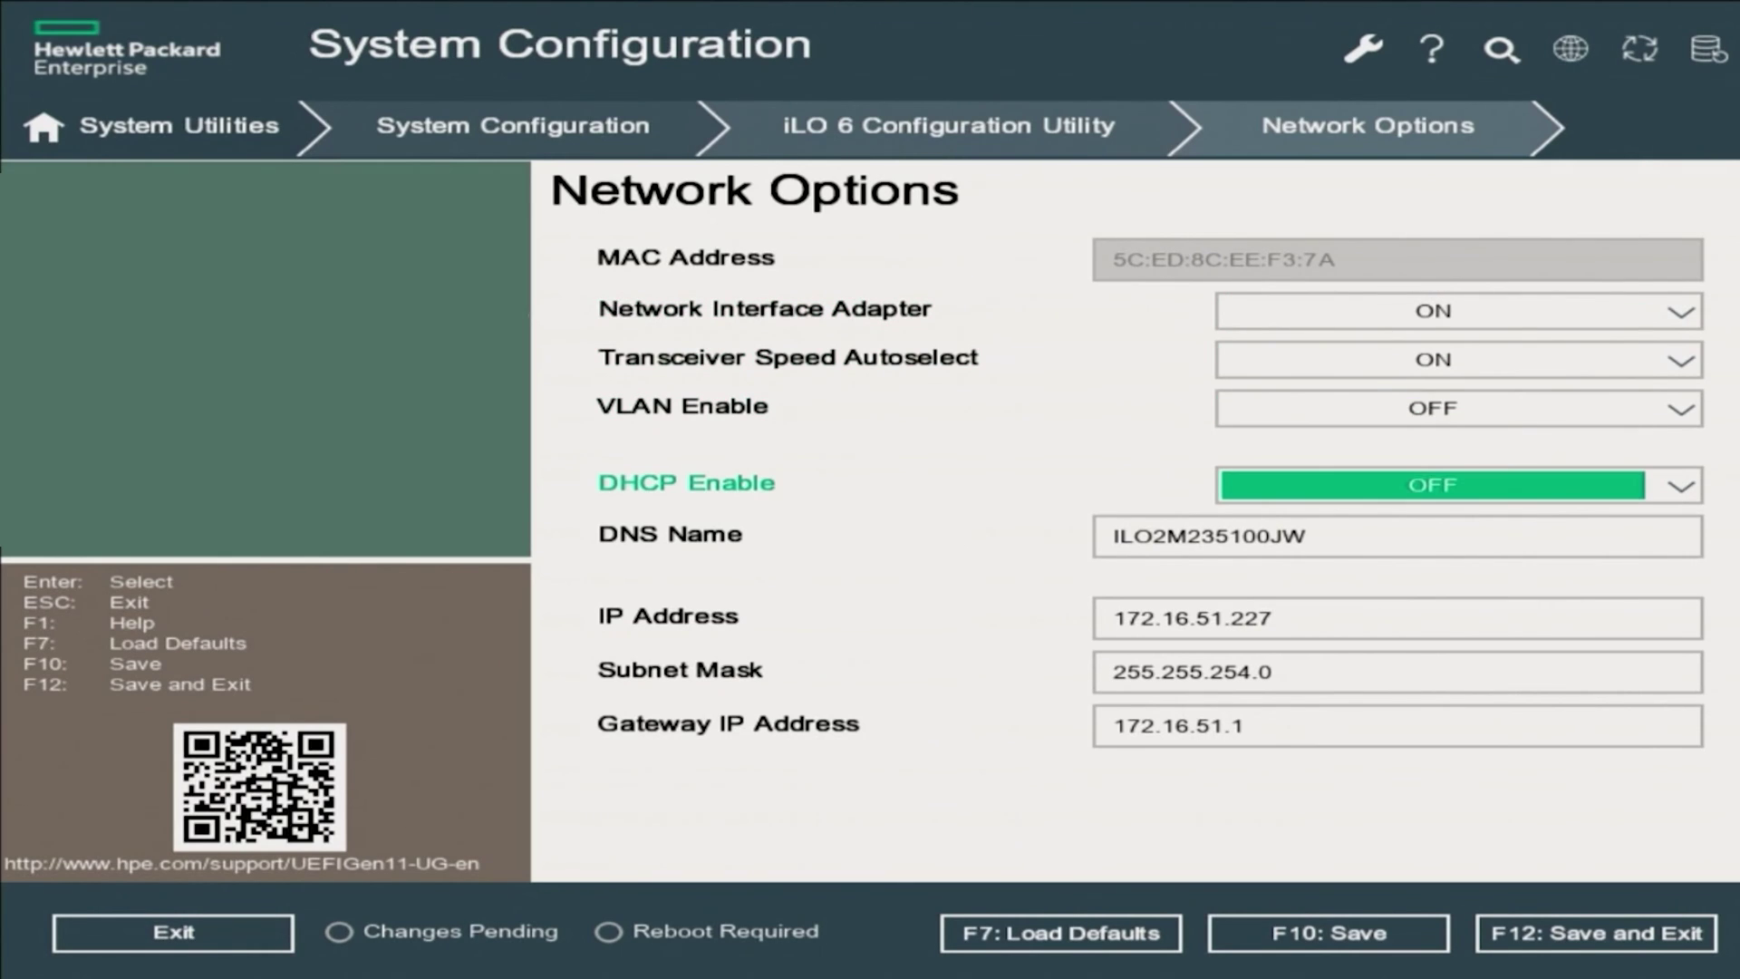
key("Return")
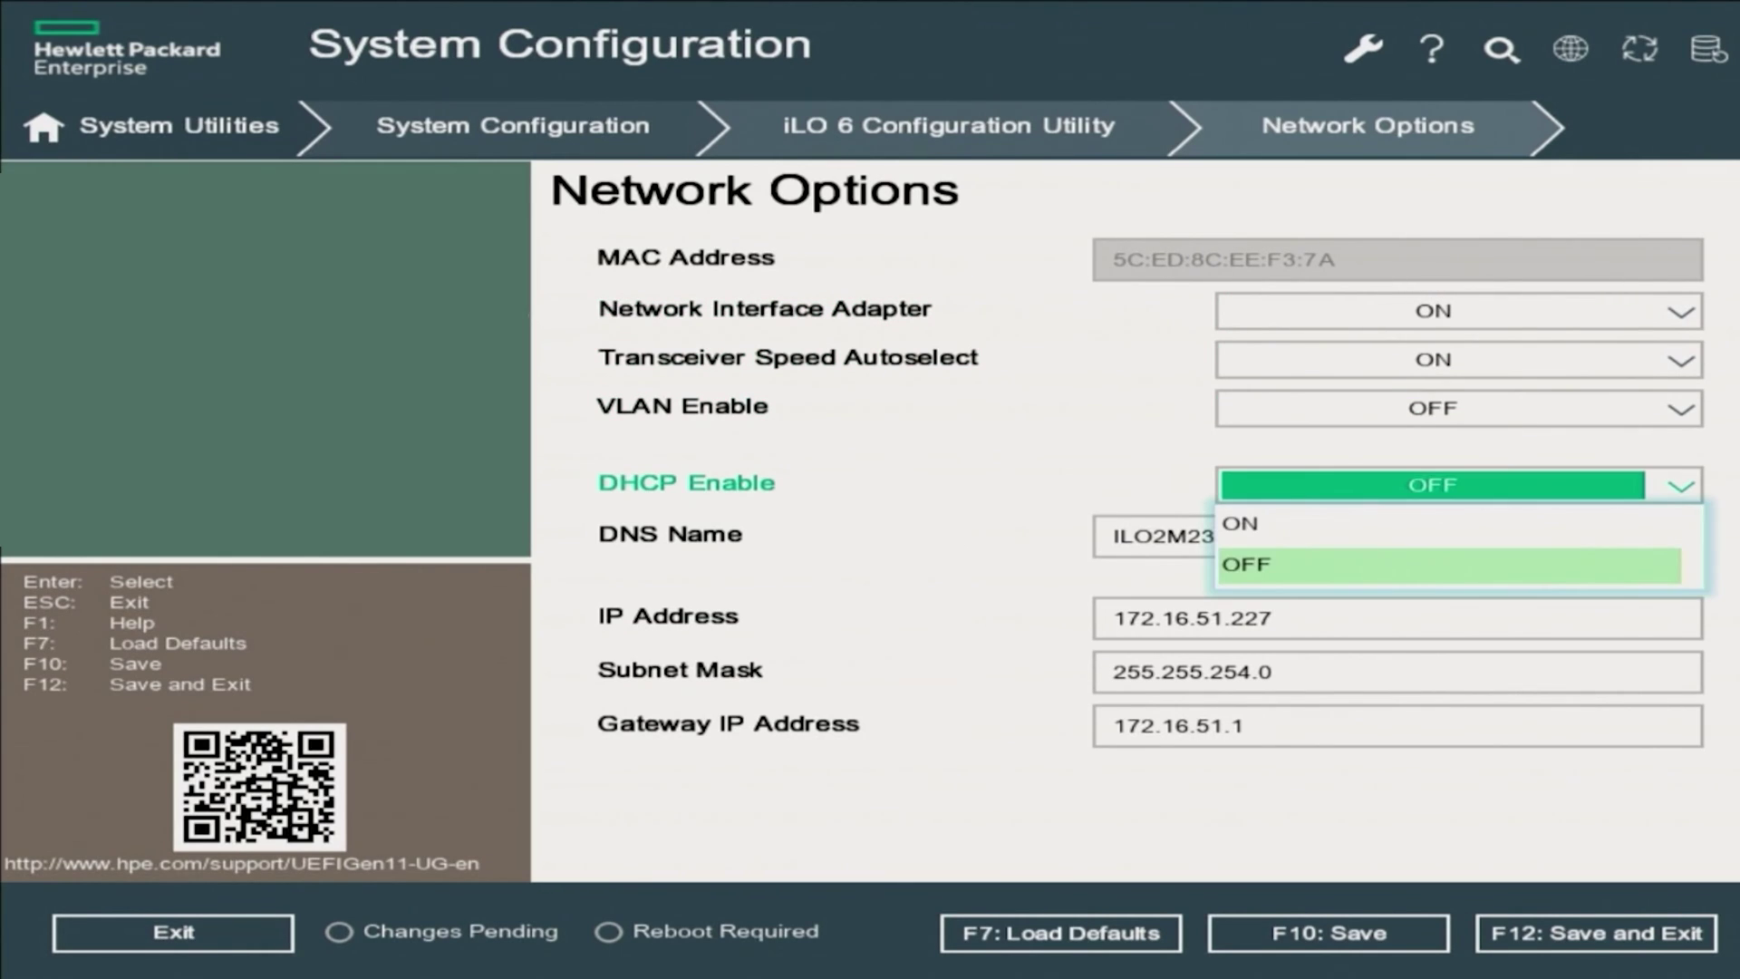
key("Up")
key("Return")
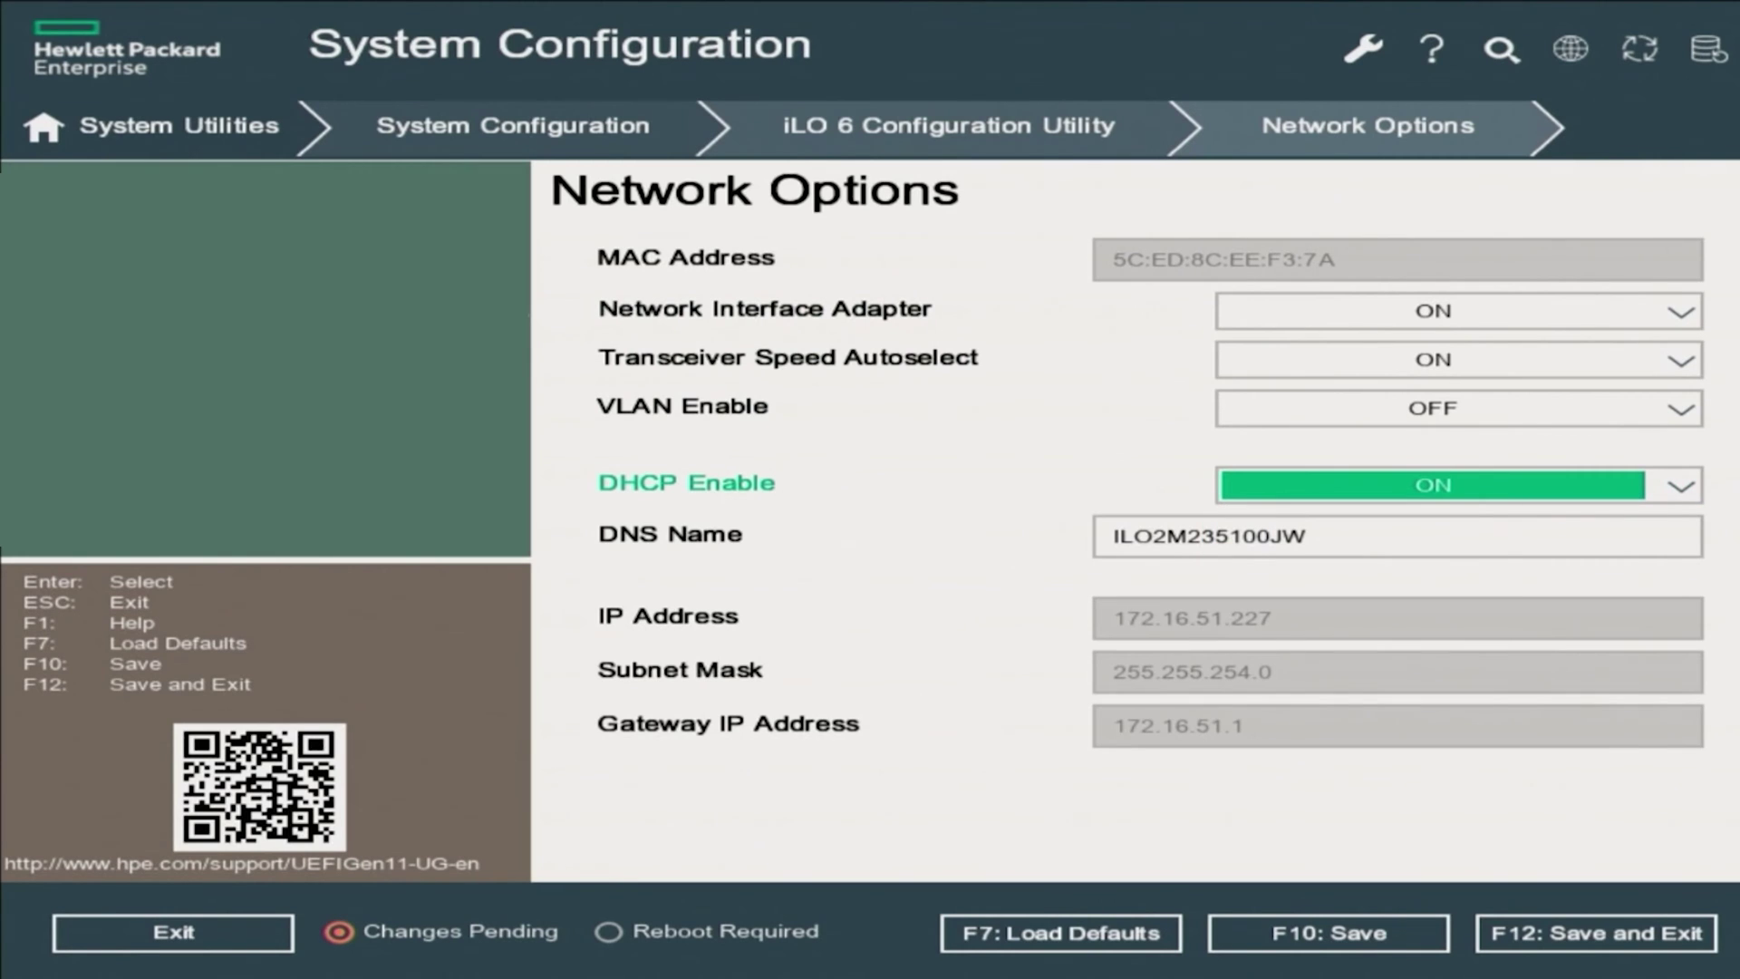
key("Escape")
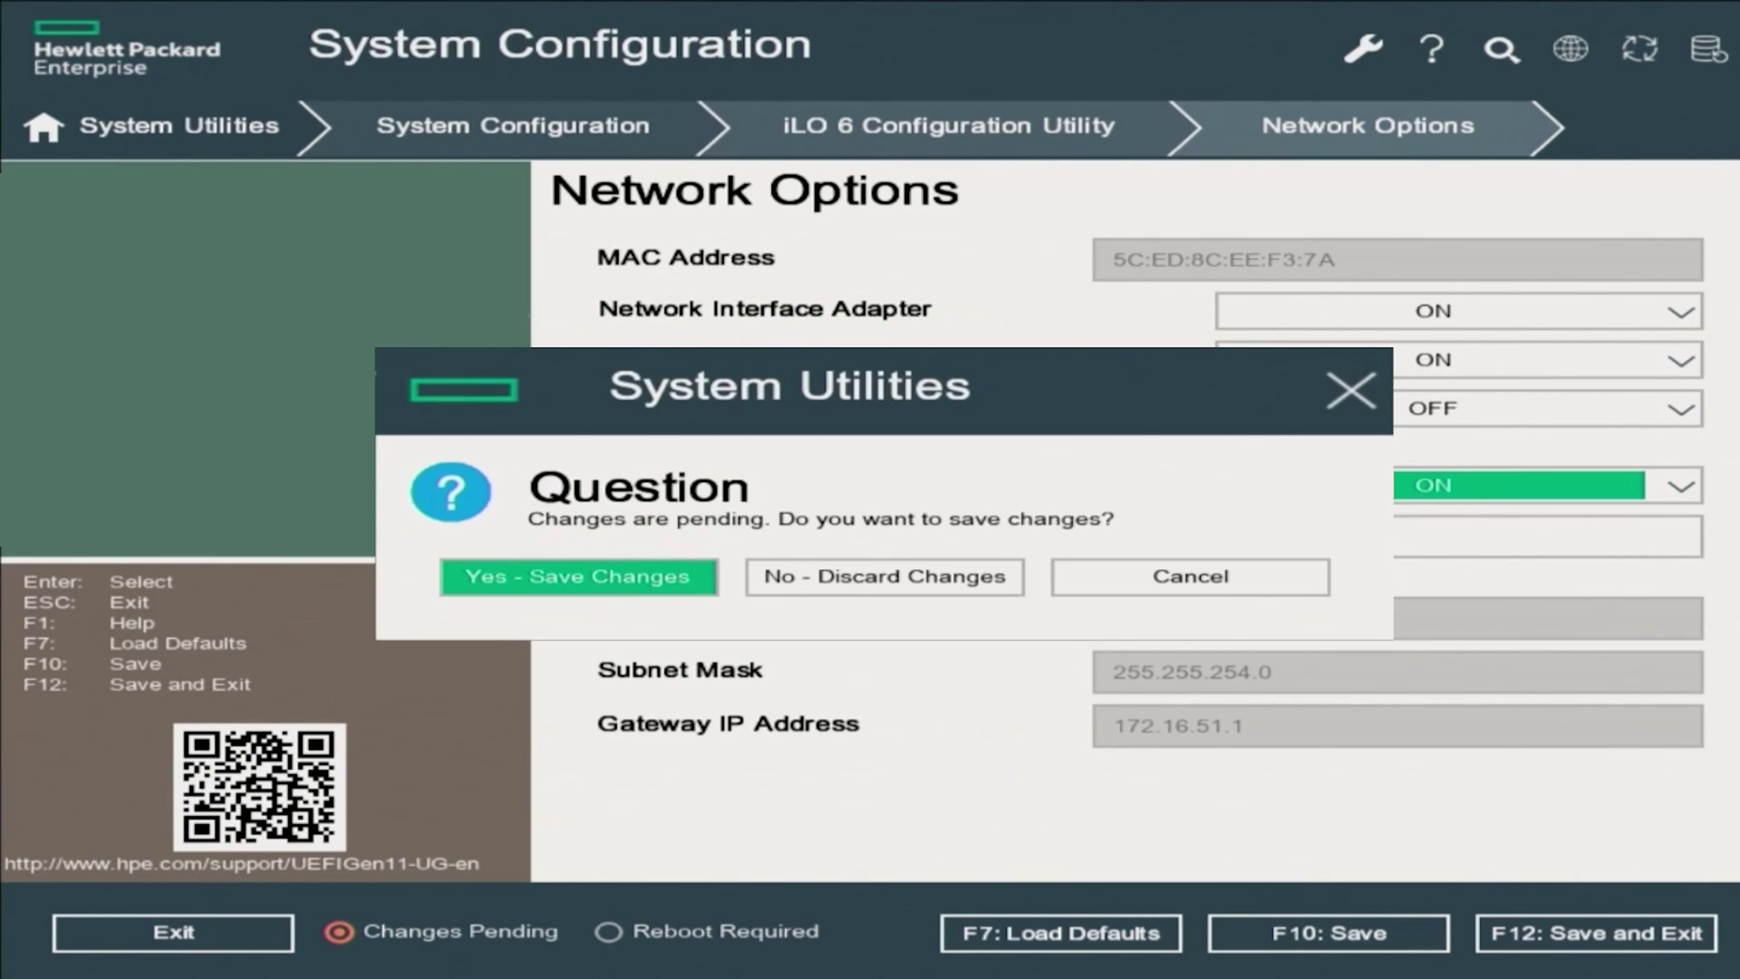
Save the DHCP change and accept the iLO reset warning so the server reboots
key("Return")
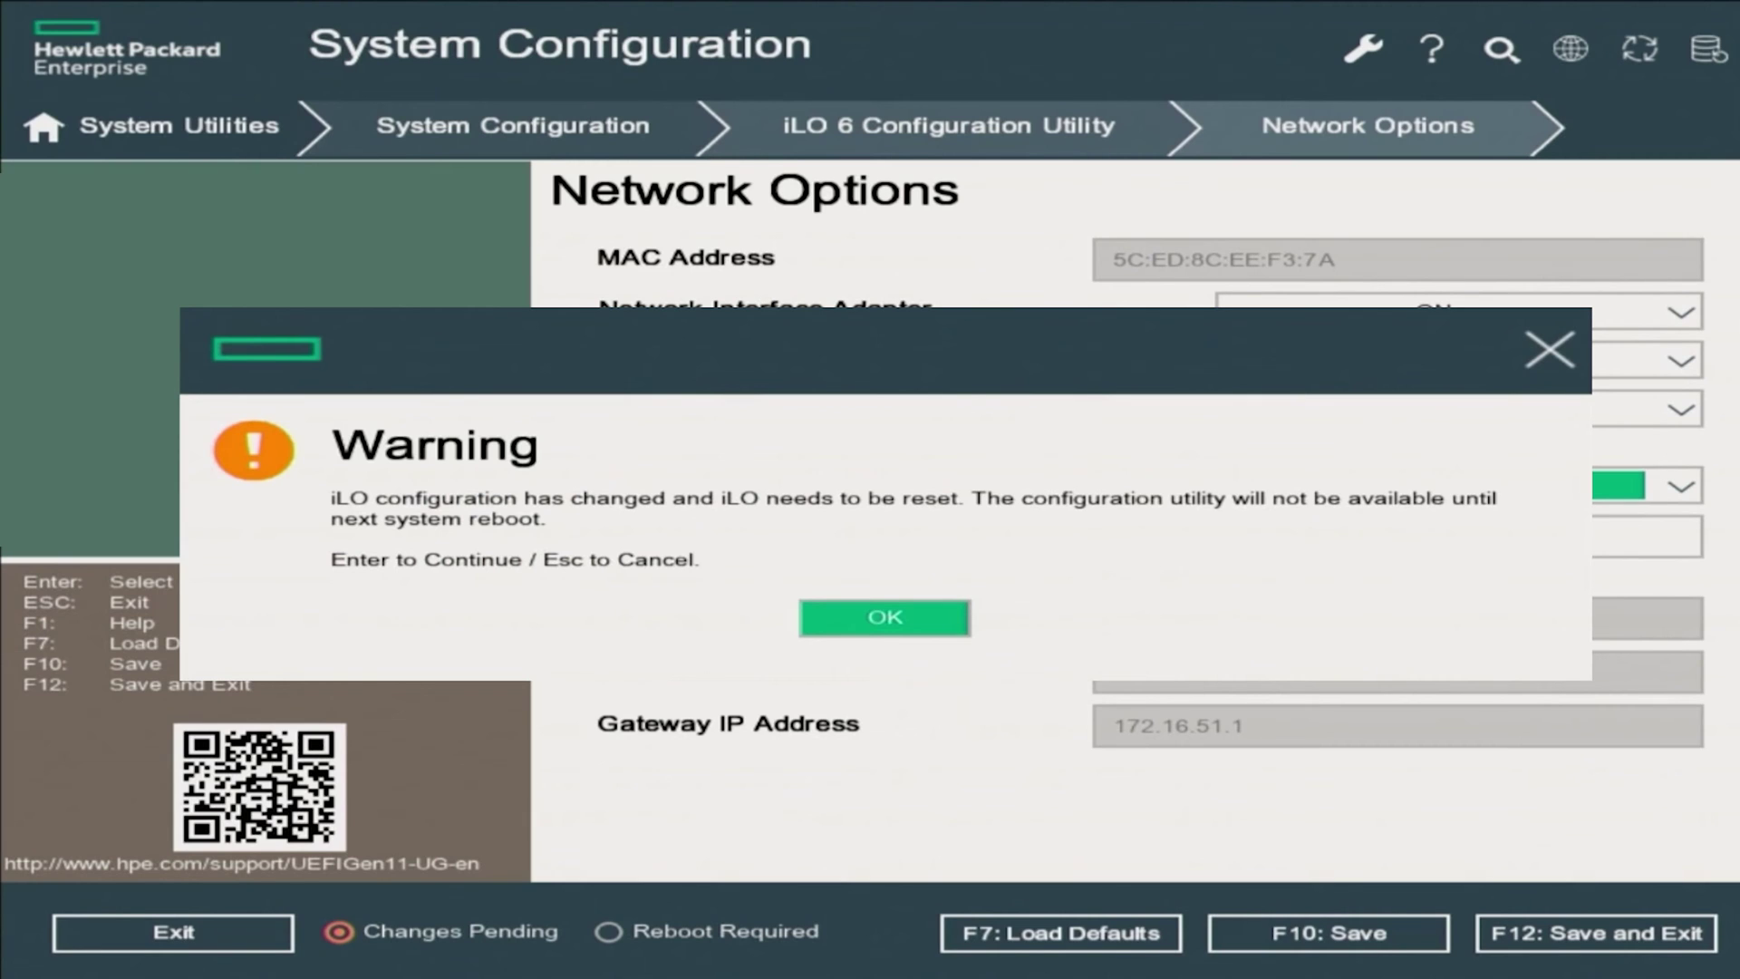
key("Return")
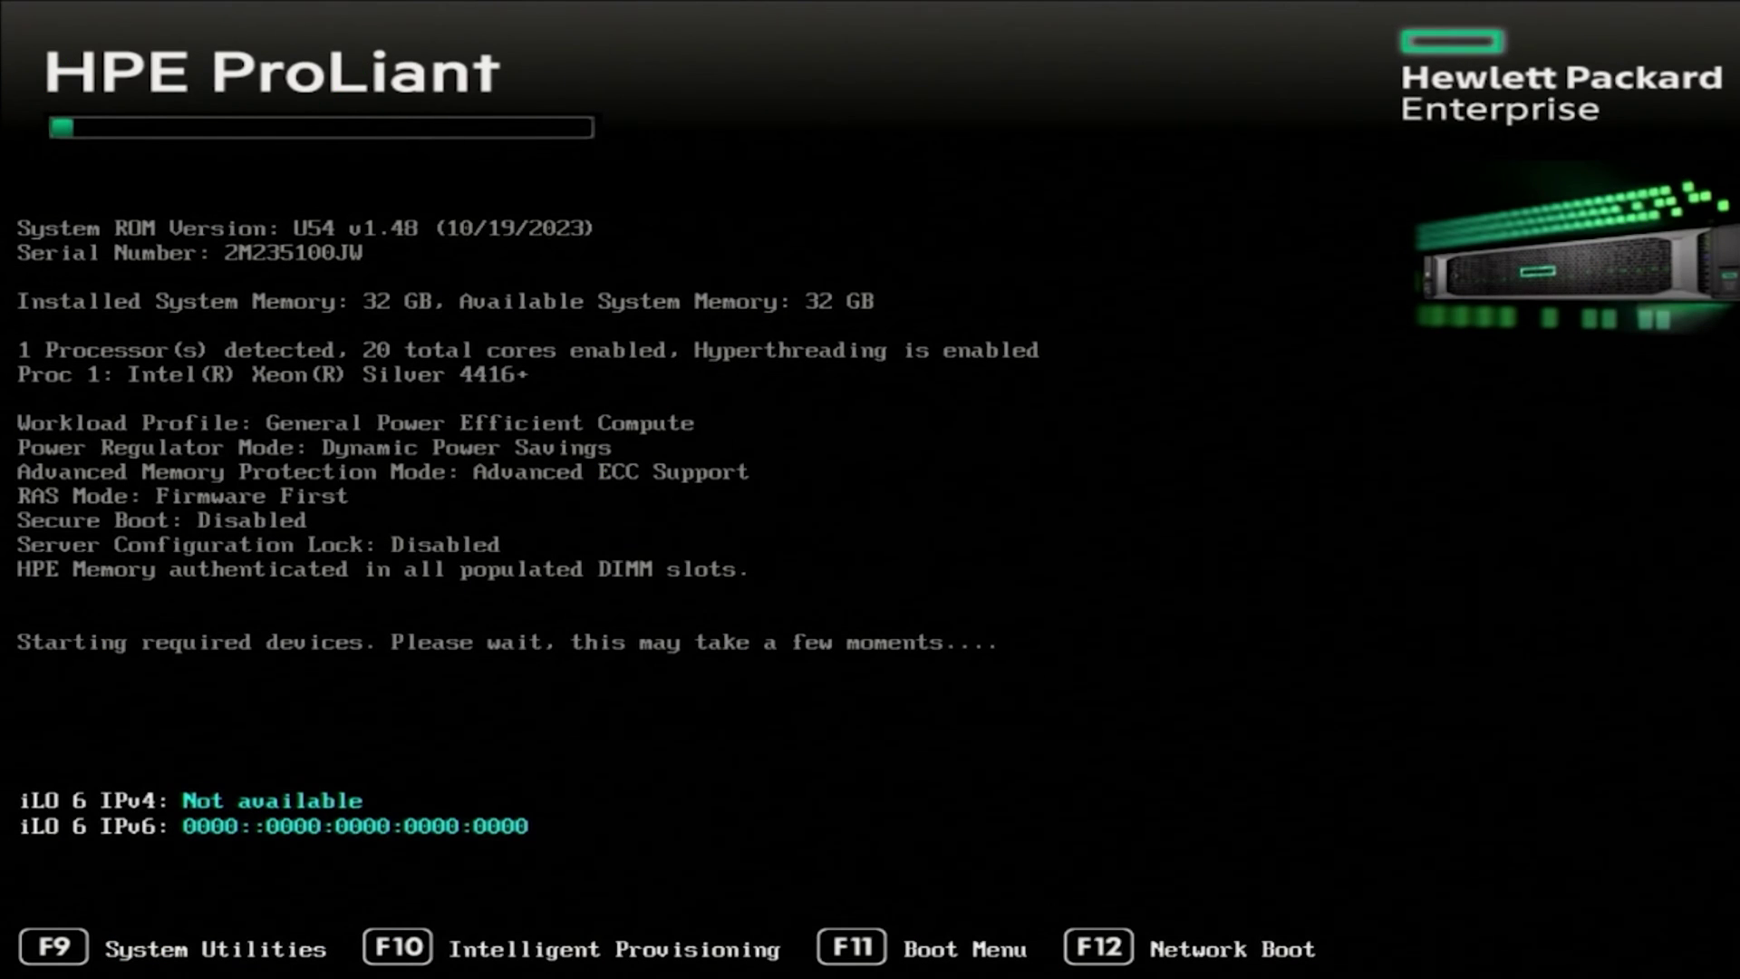
Re-enter System Utilities with F9 and reopen System Configuration > iLO 6 > Network Options
key("F9")
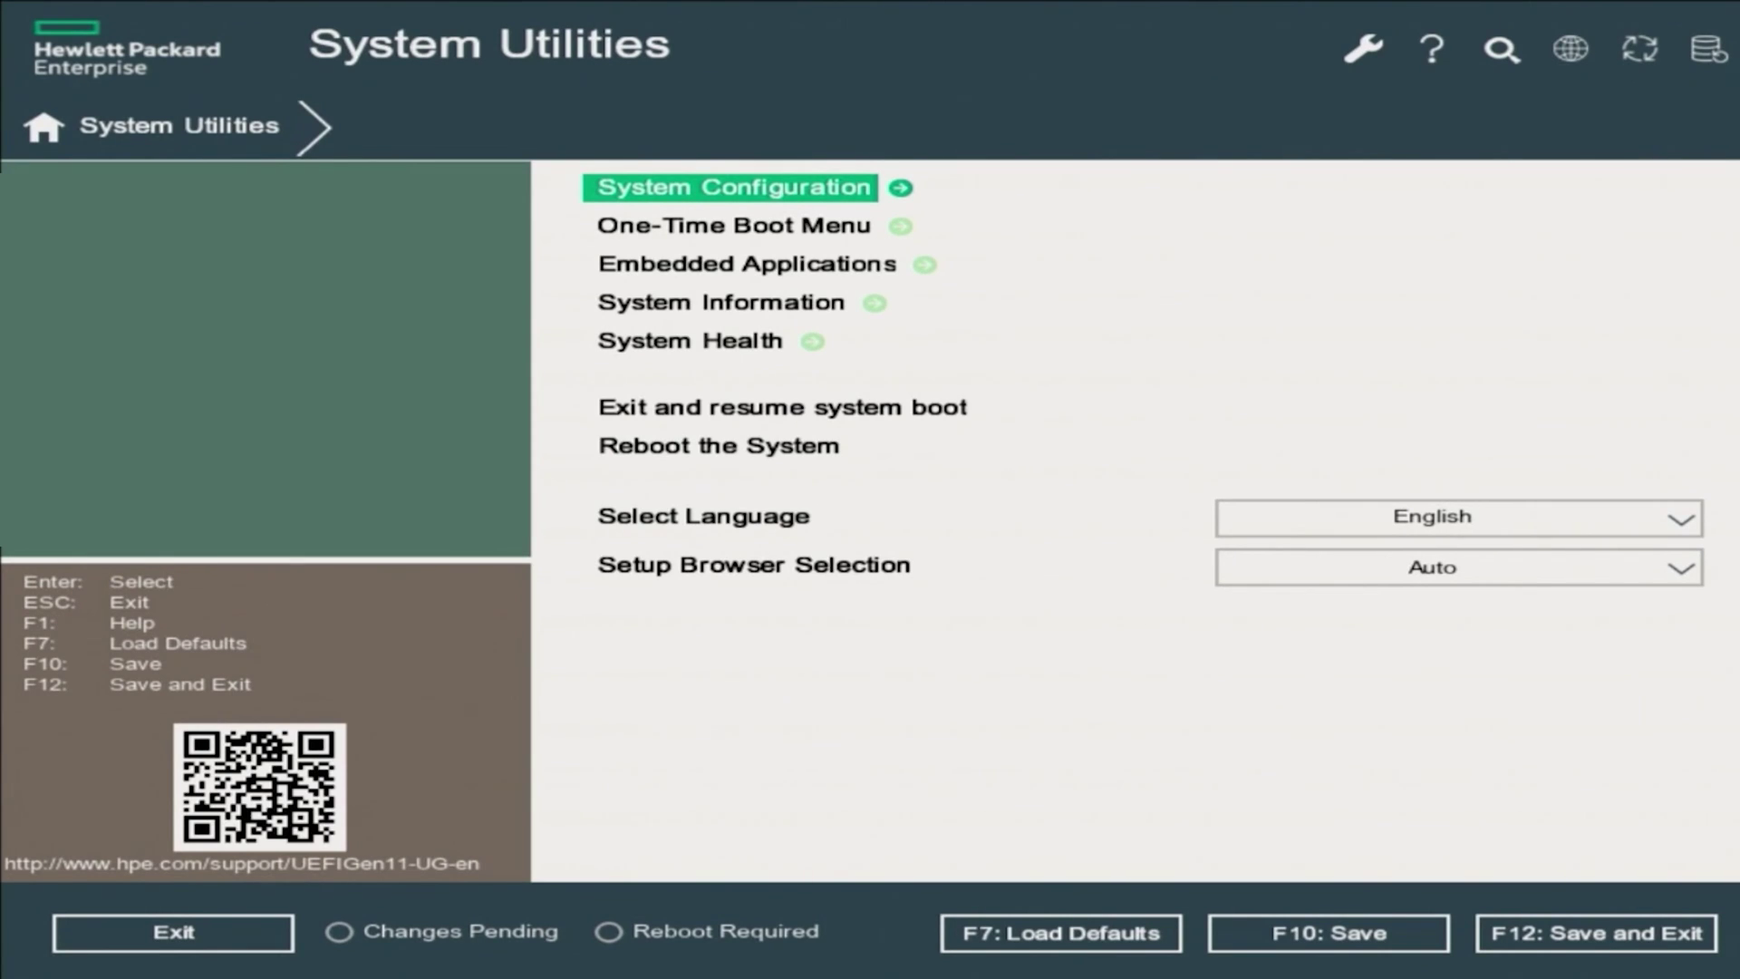
key("Return")
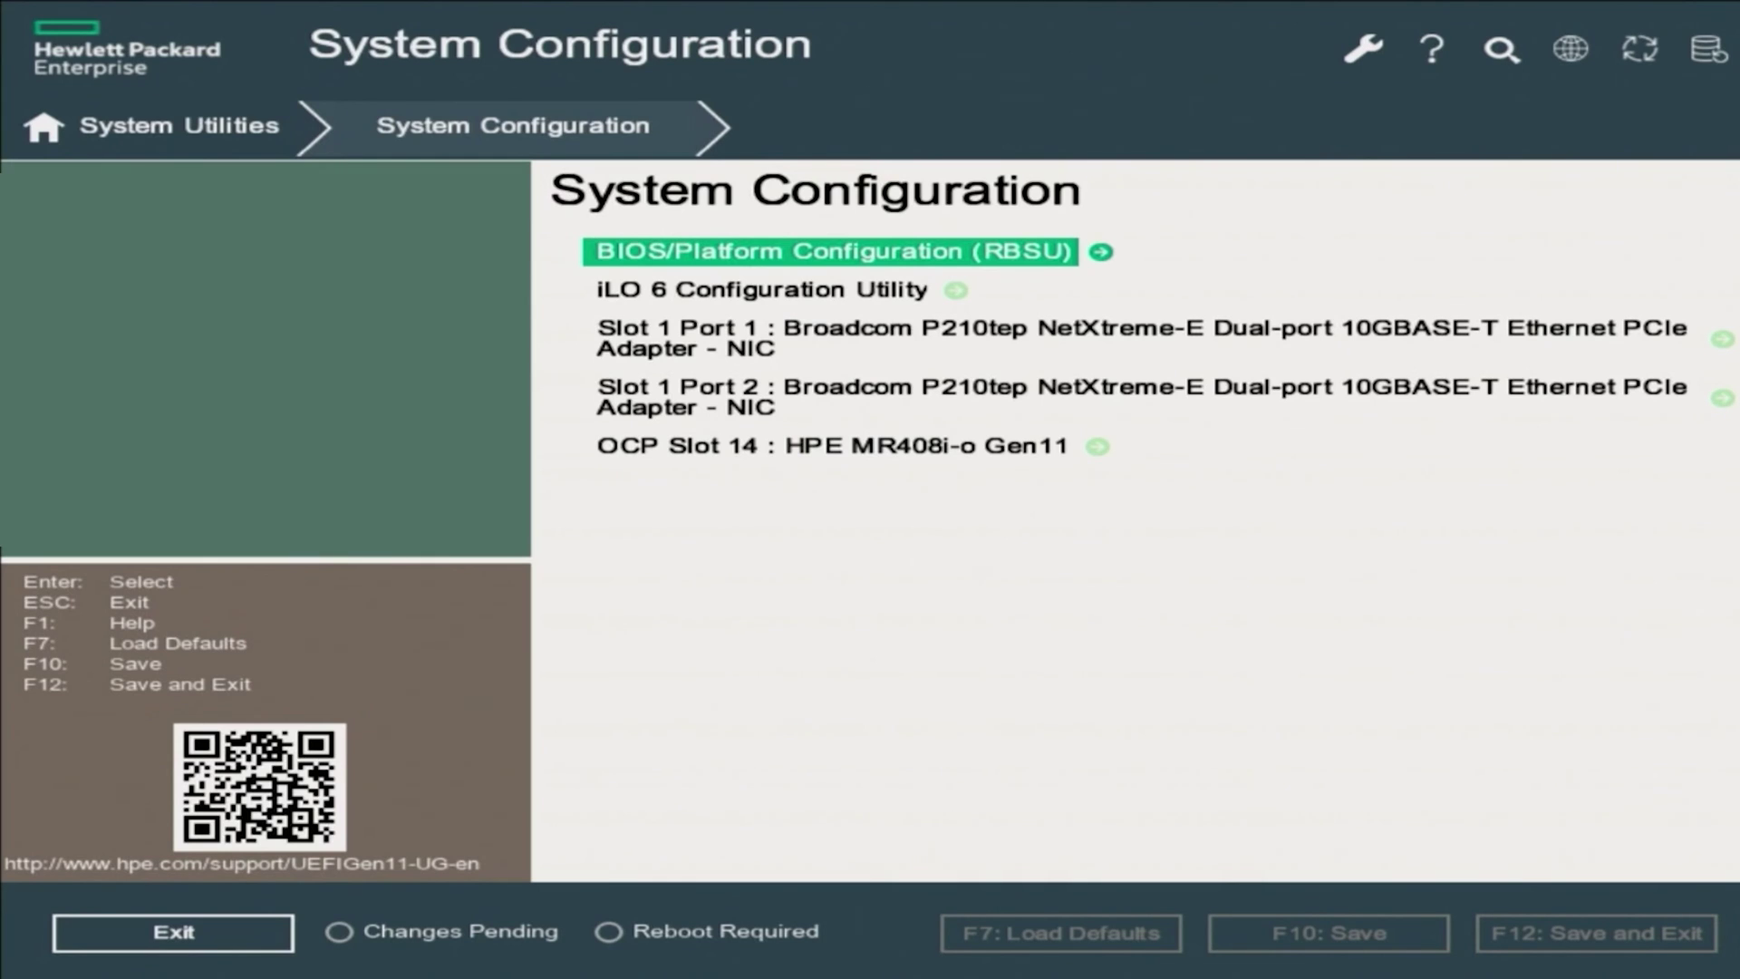
key("Down")
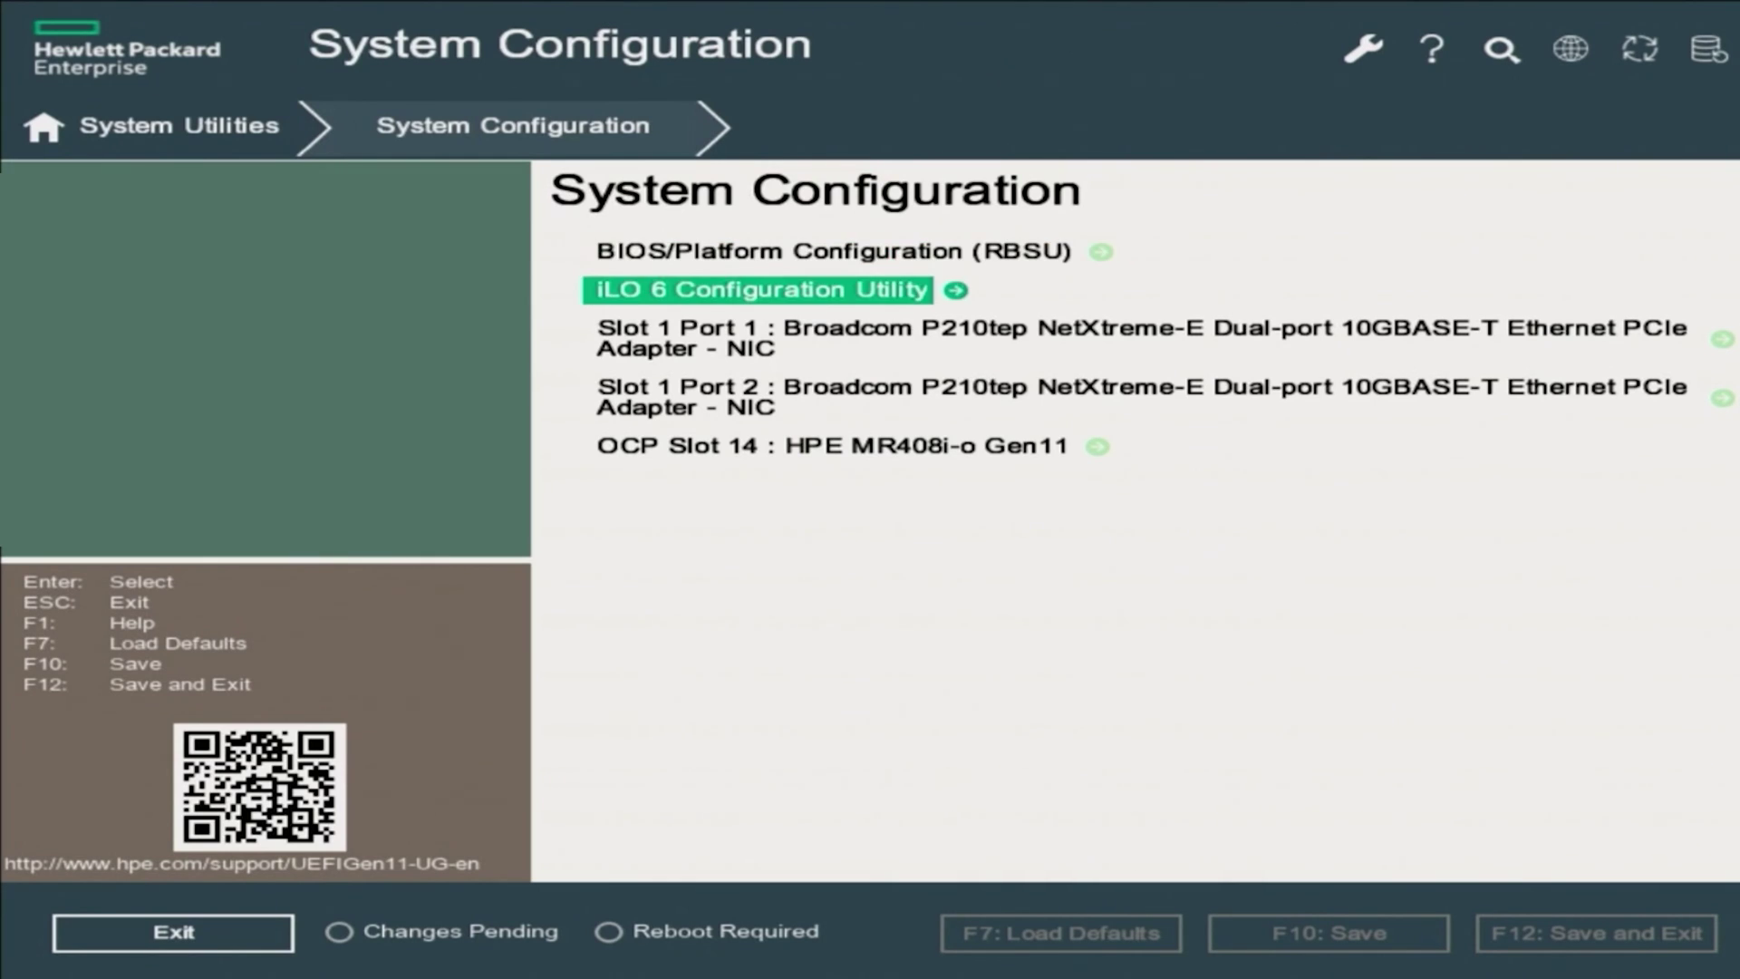
key("Return")
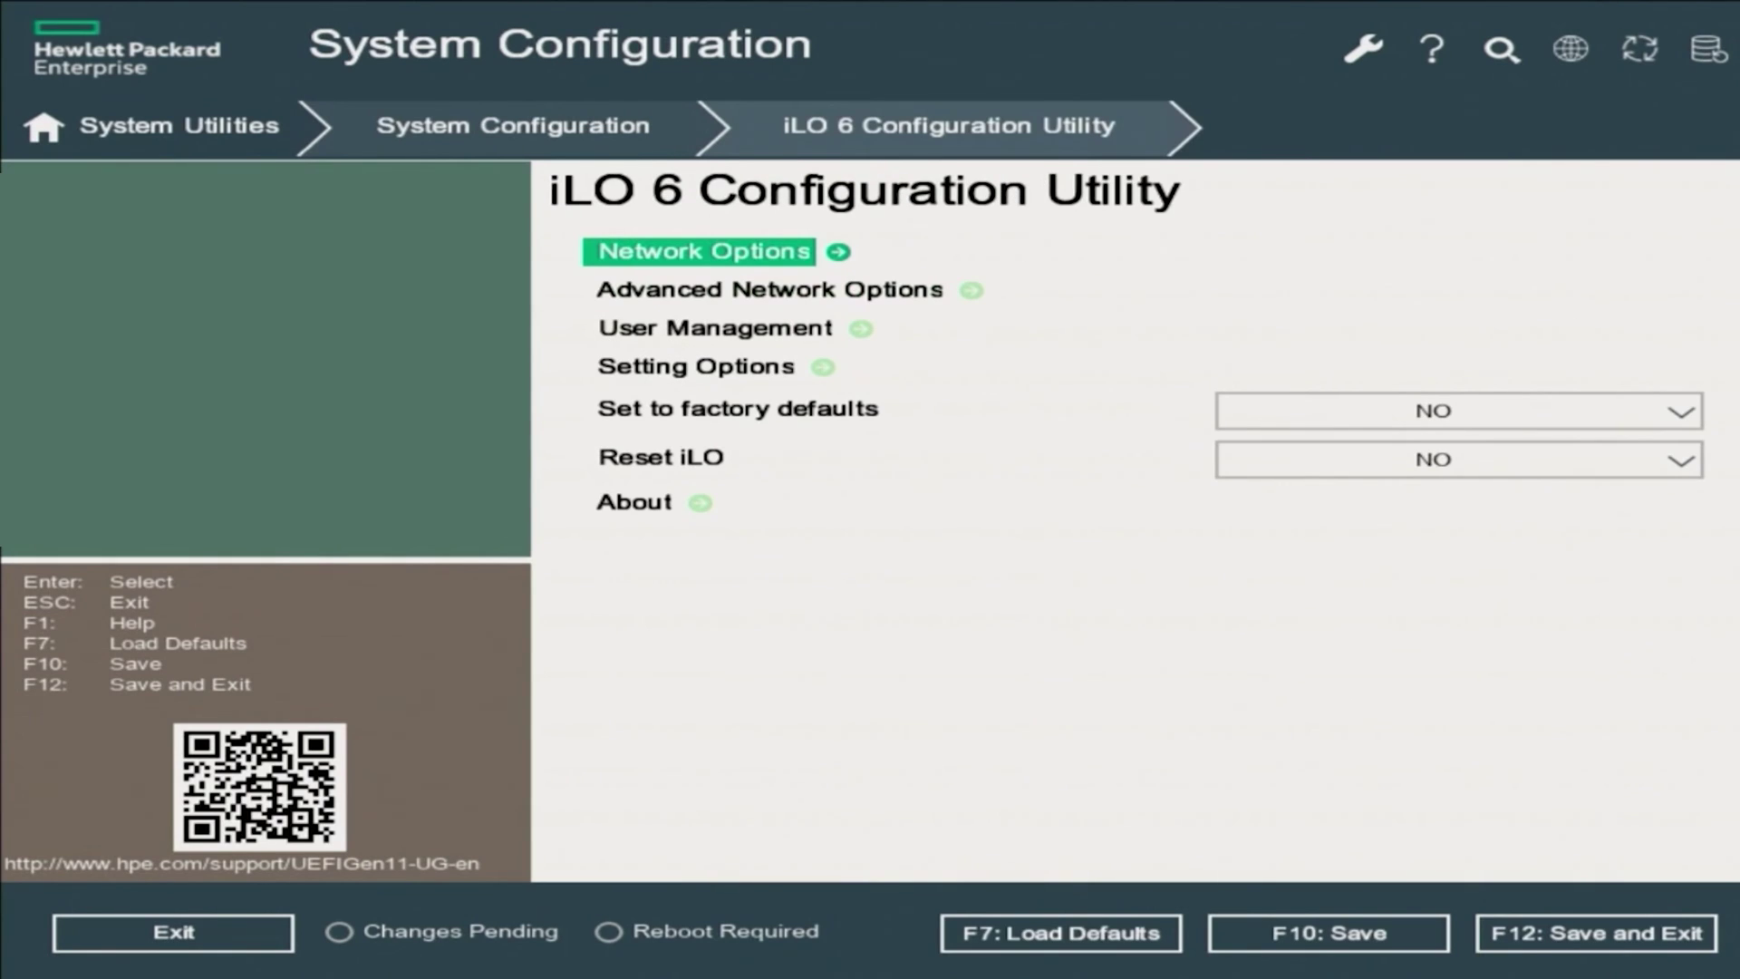
key("Return")
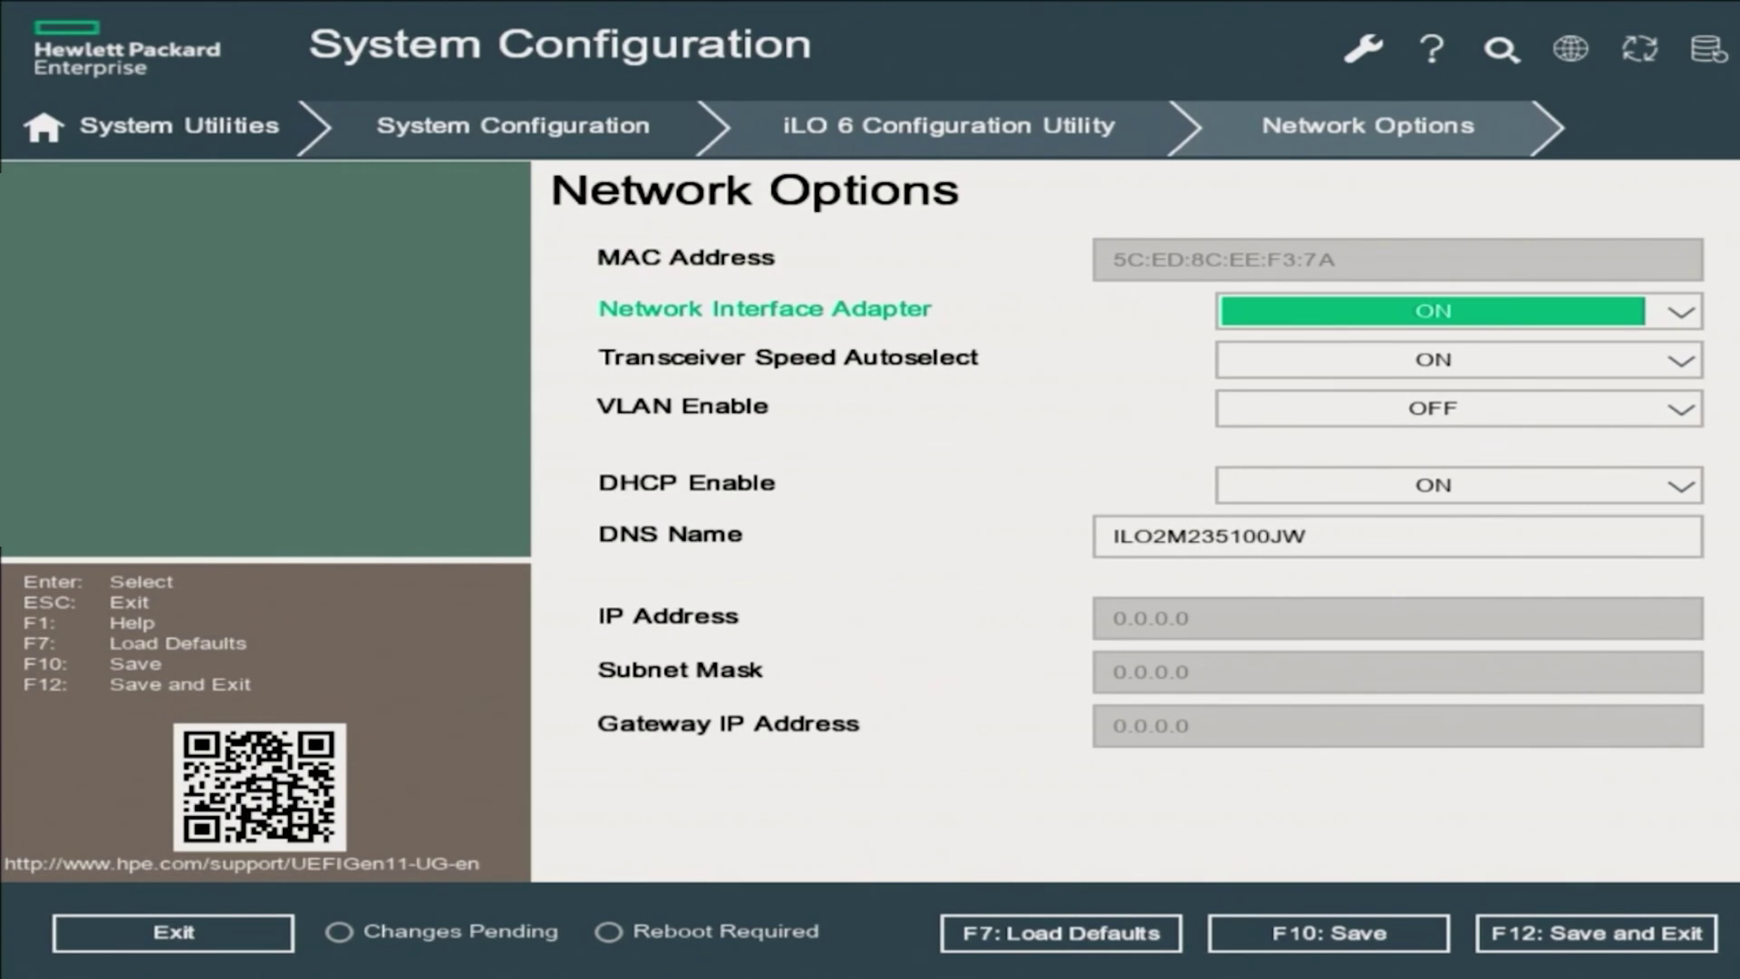
Set DHCP Enable to OFF in the iLO 6 Network Options
key("Down")
key("Down")
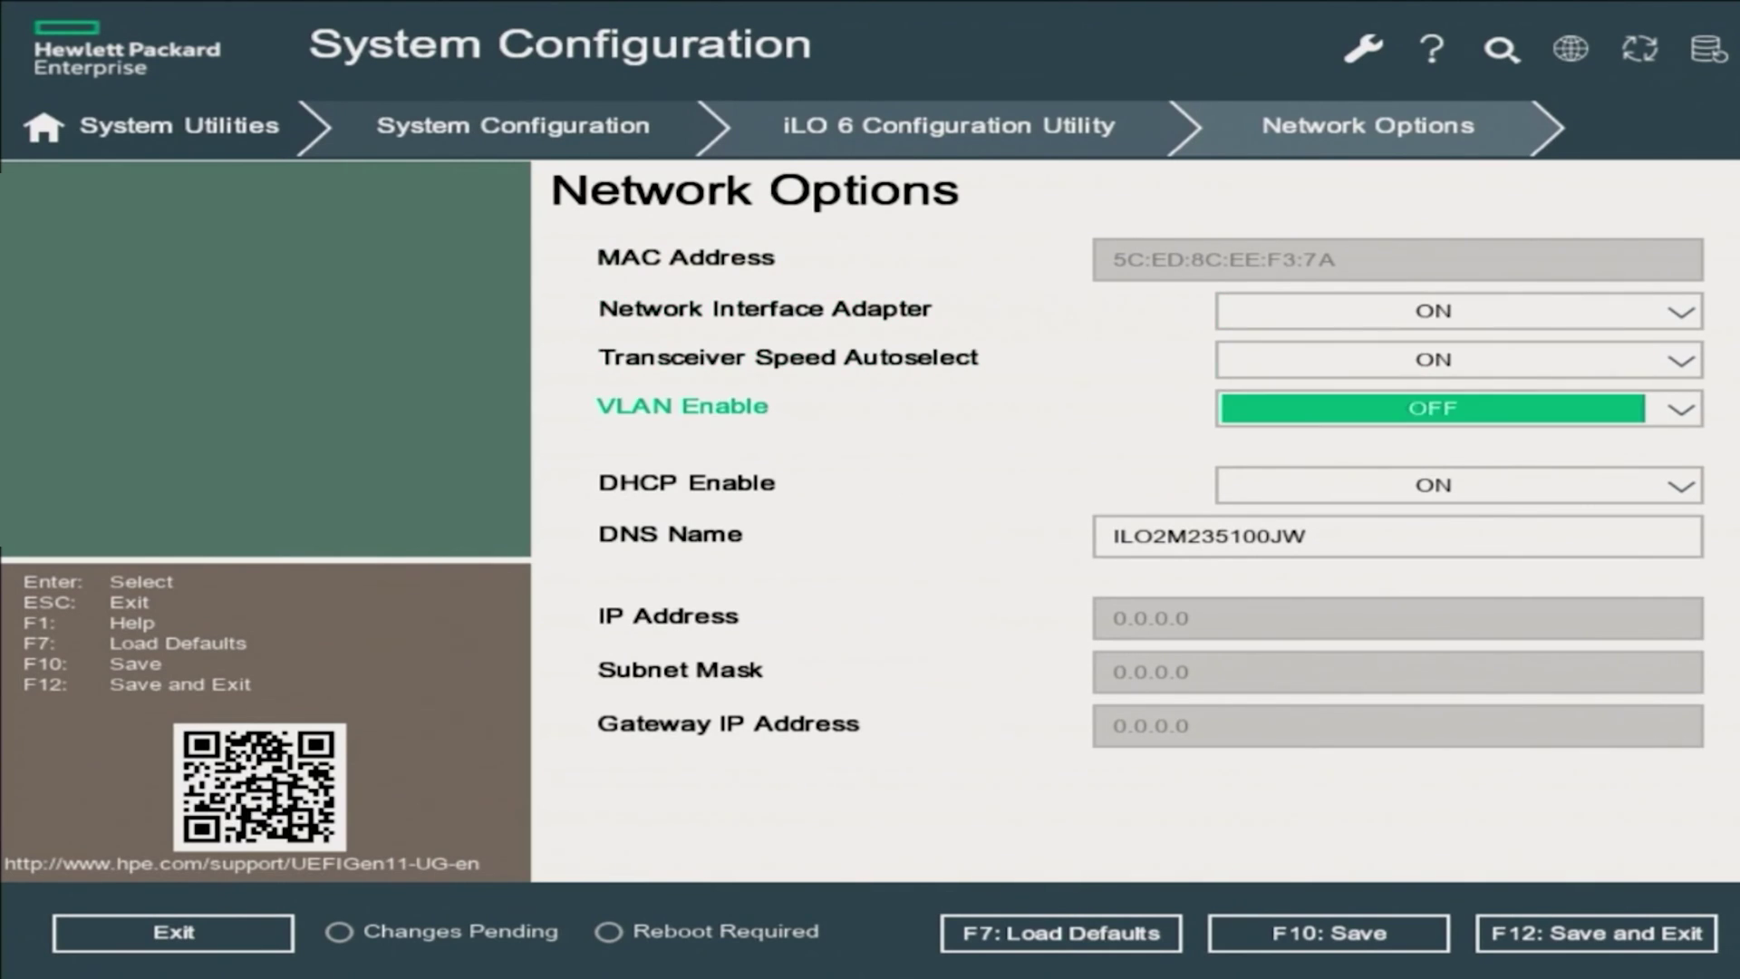
key("Down")
key("Return")
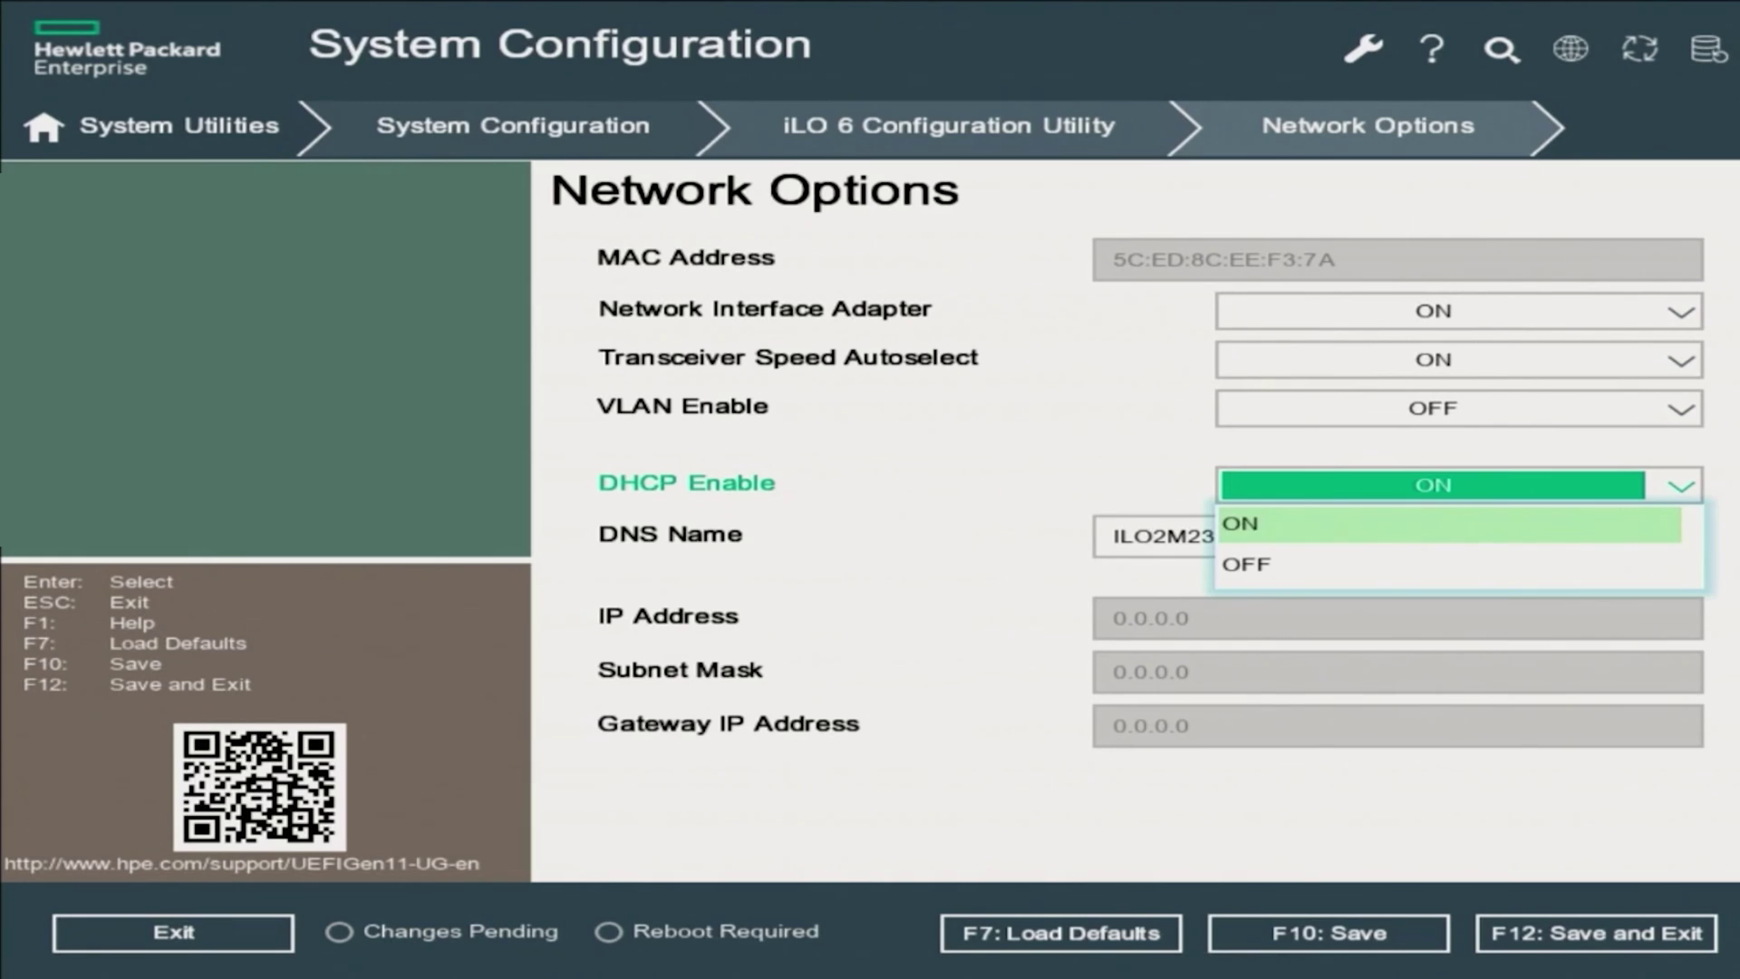
key("Down")
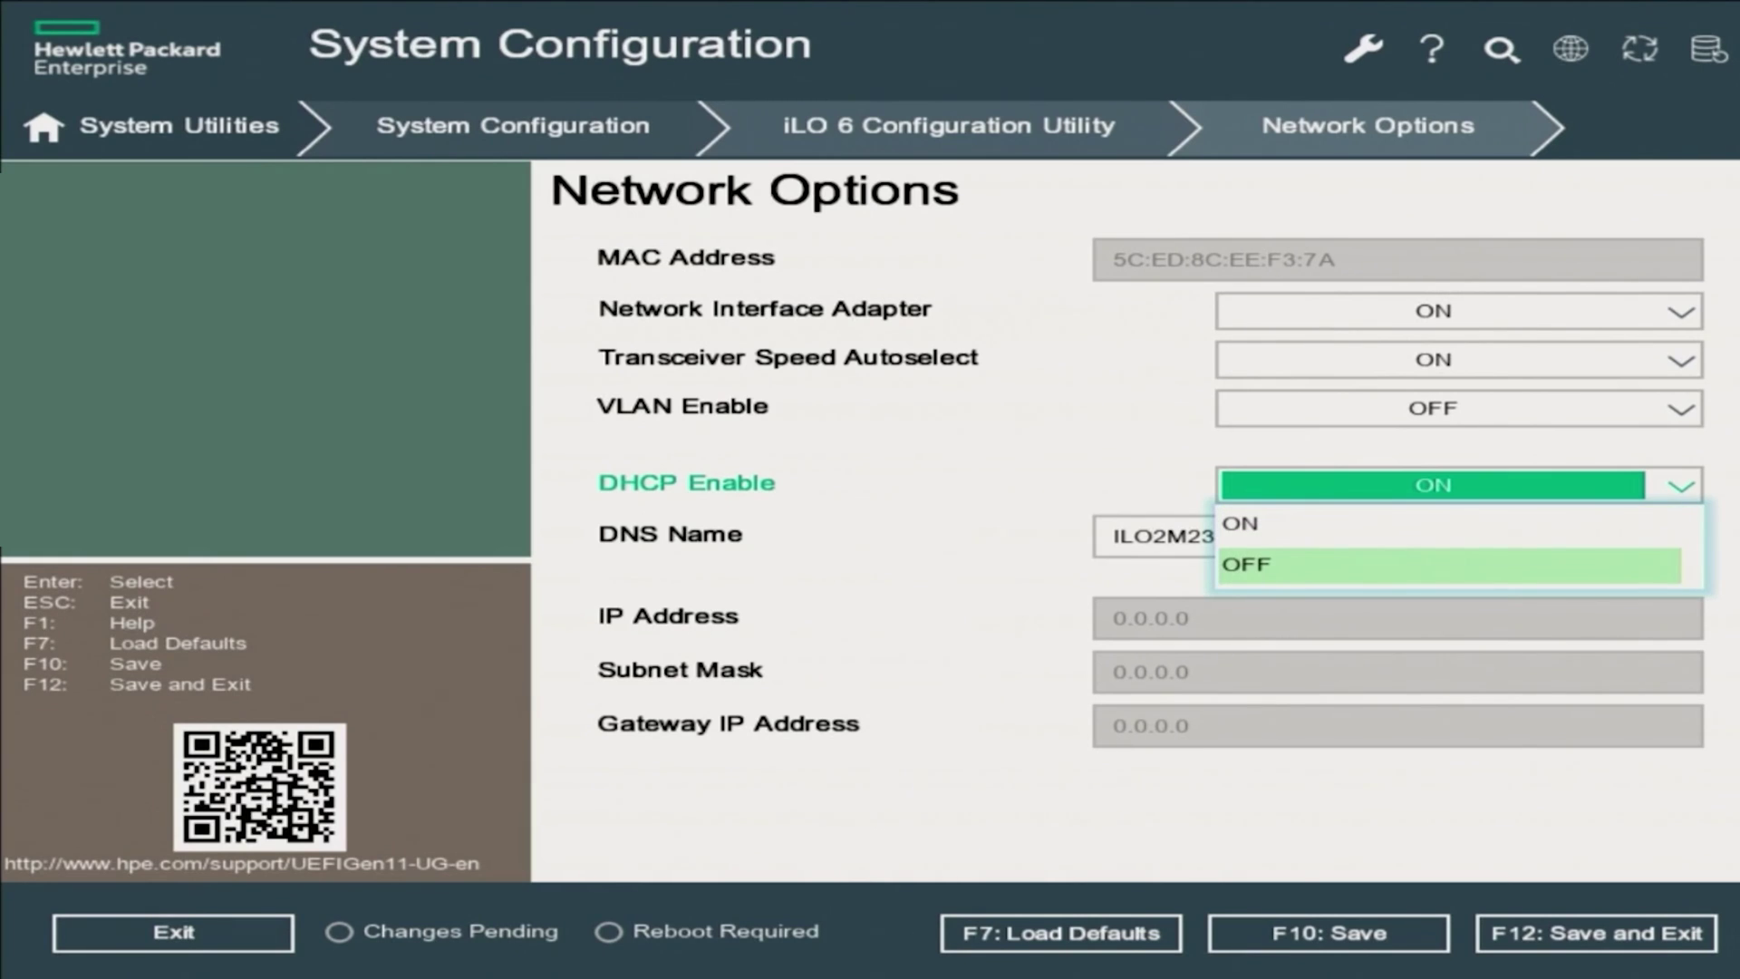
key("Return")
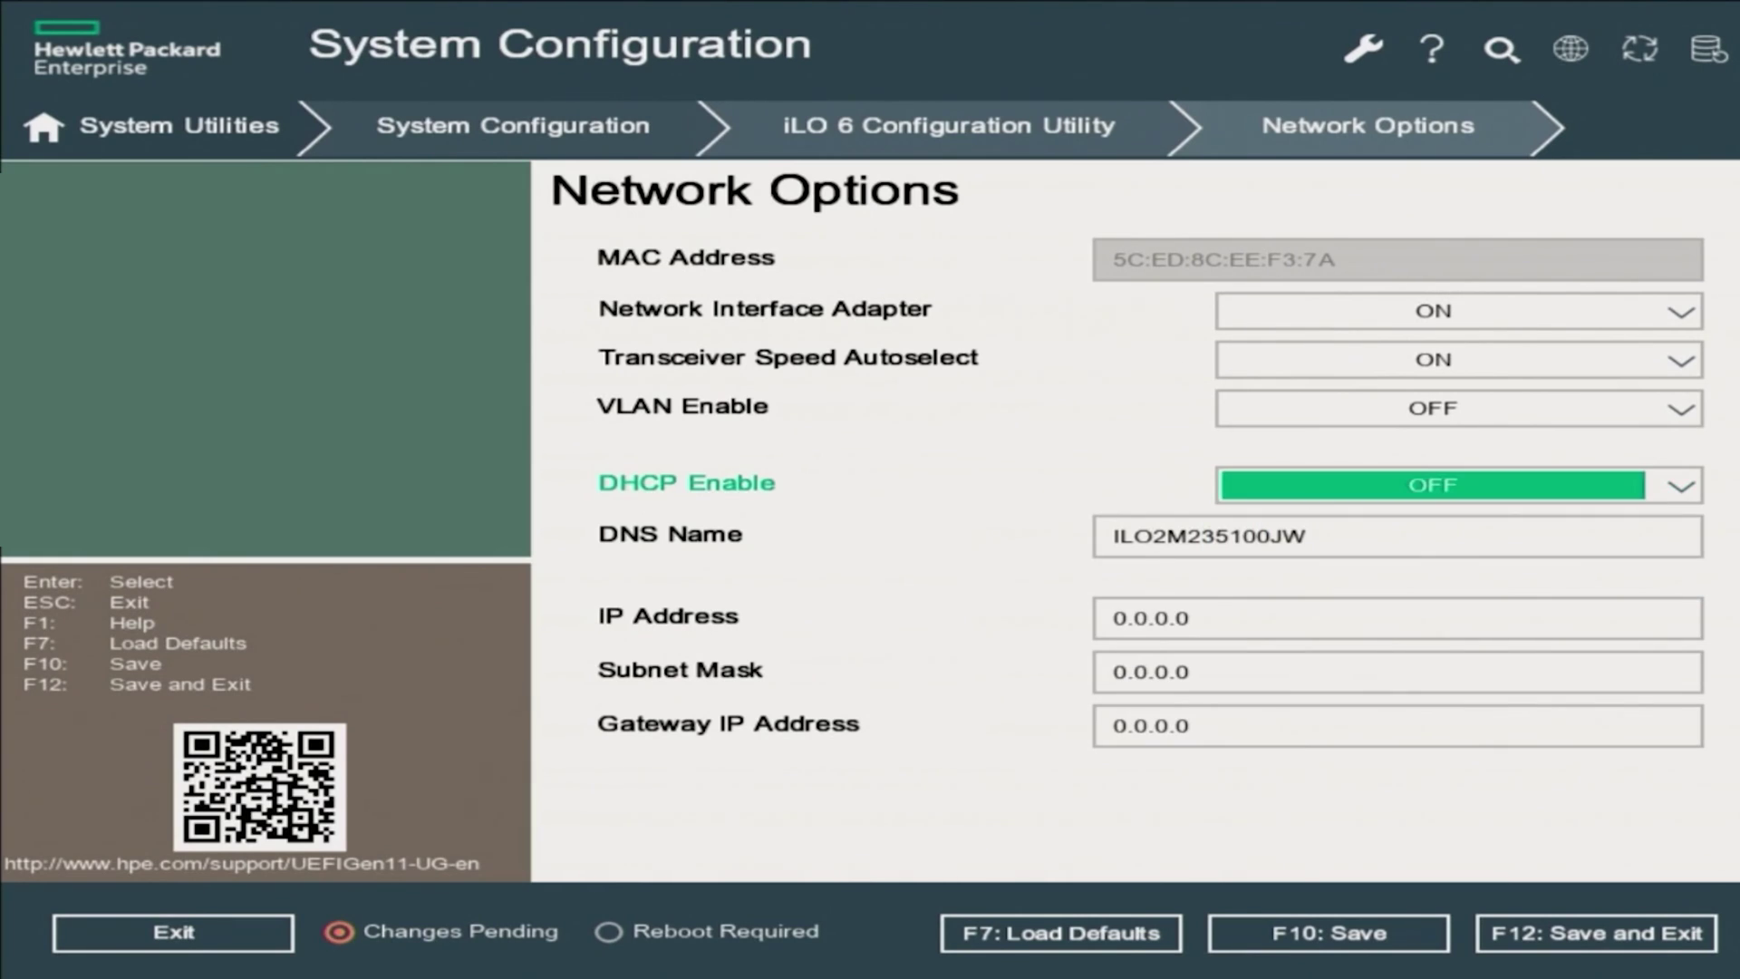
Enter IP 172.16.51.227, subnet mask 255.255.254.0 and gateway 172.16.51.1
key("Down")
key("Down")
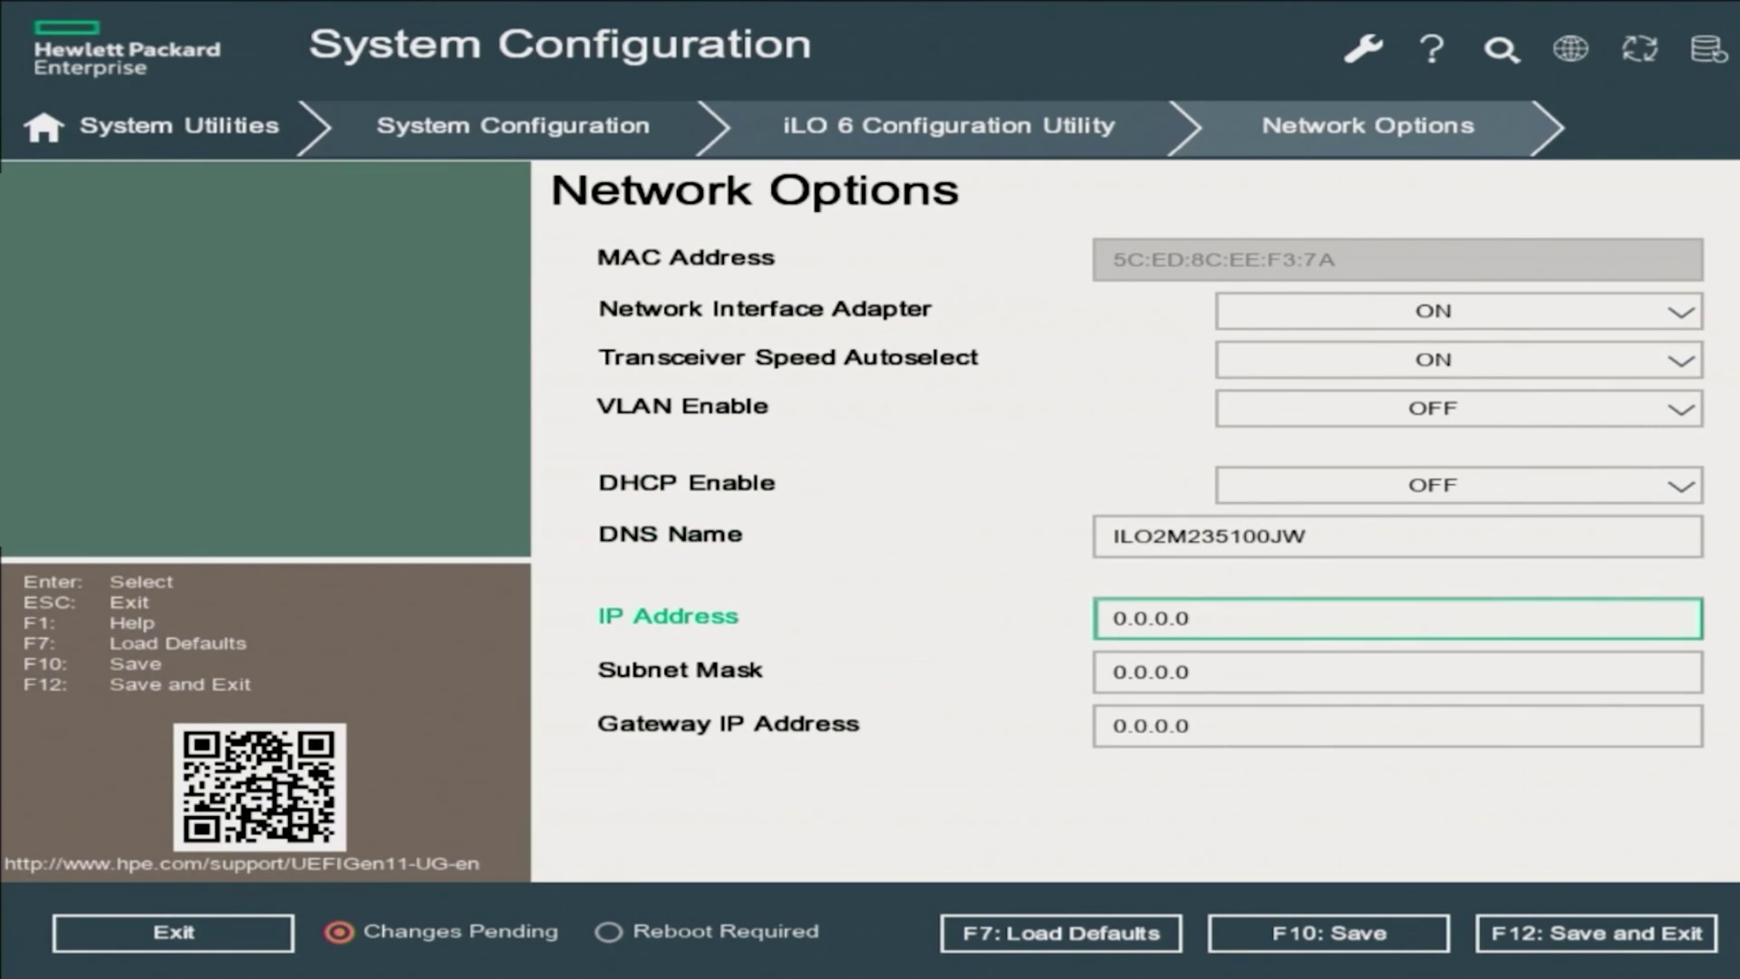
key("BackSpace")
key("BackSpace")
key("BackSpace")
key("BackSpace")
key("BackSpace")
key("BackSpace")
key("BackSpace")
type("172.16.51.227")
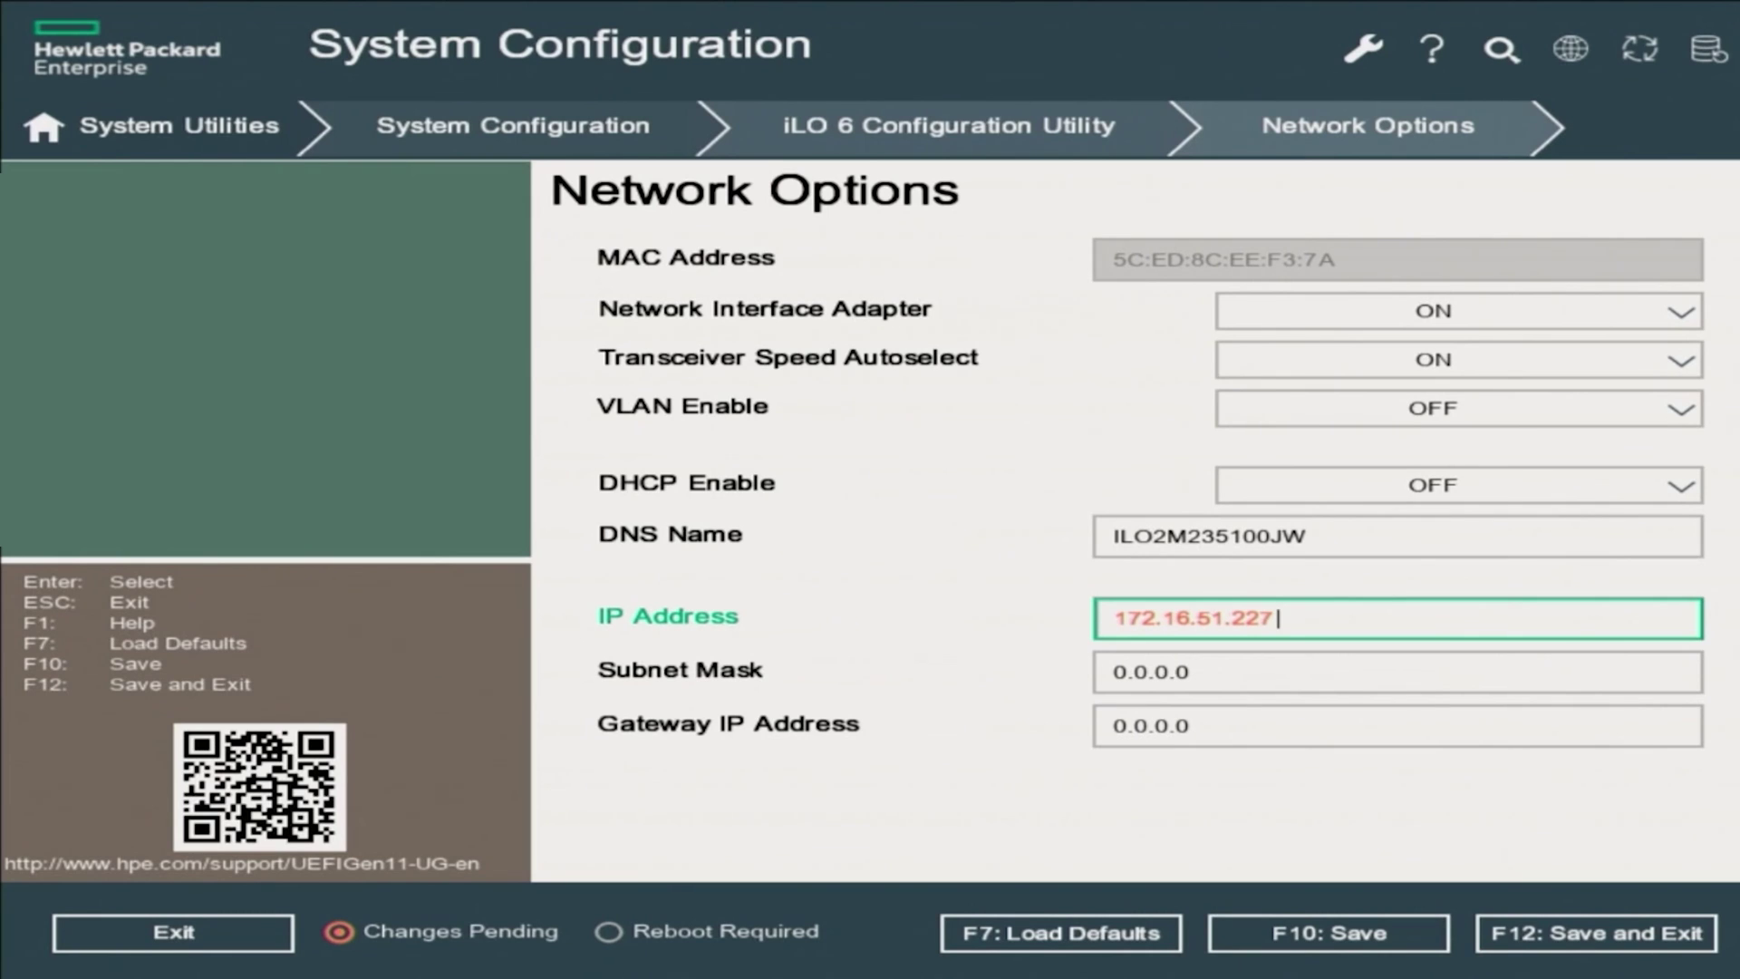
key("Tab")
type("2")
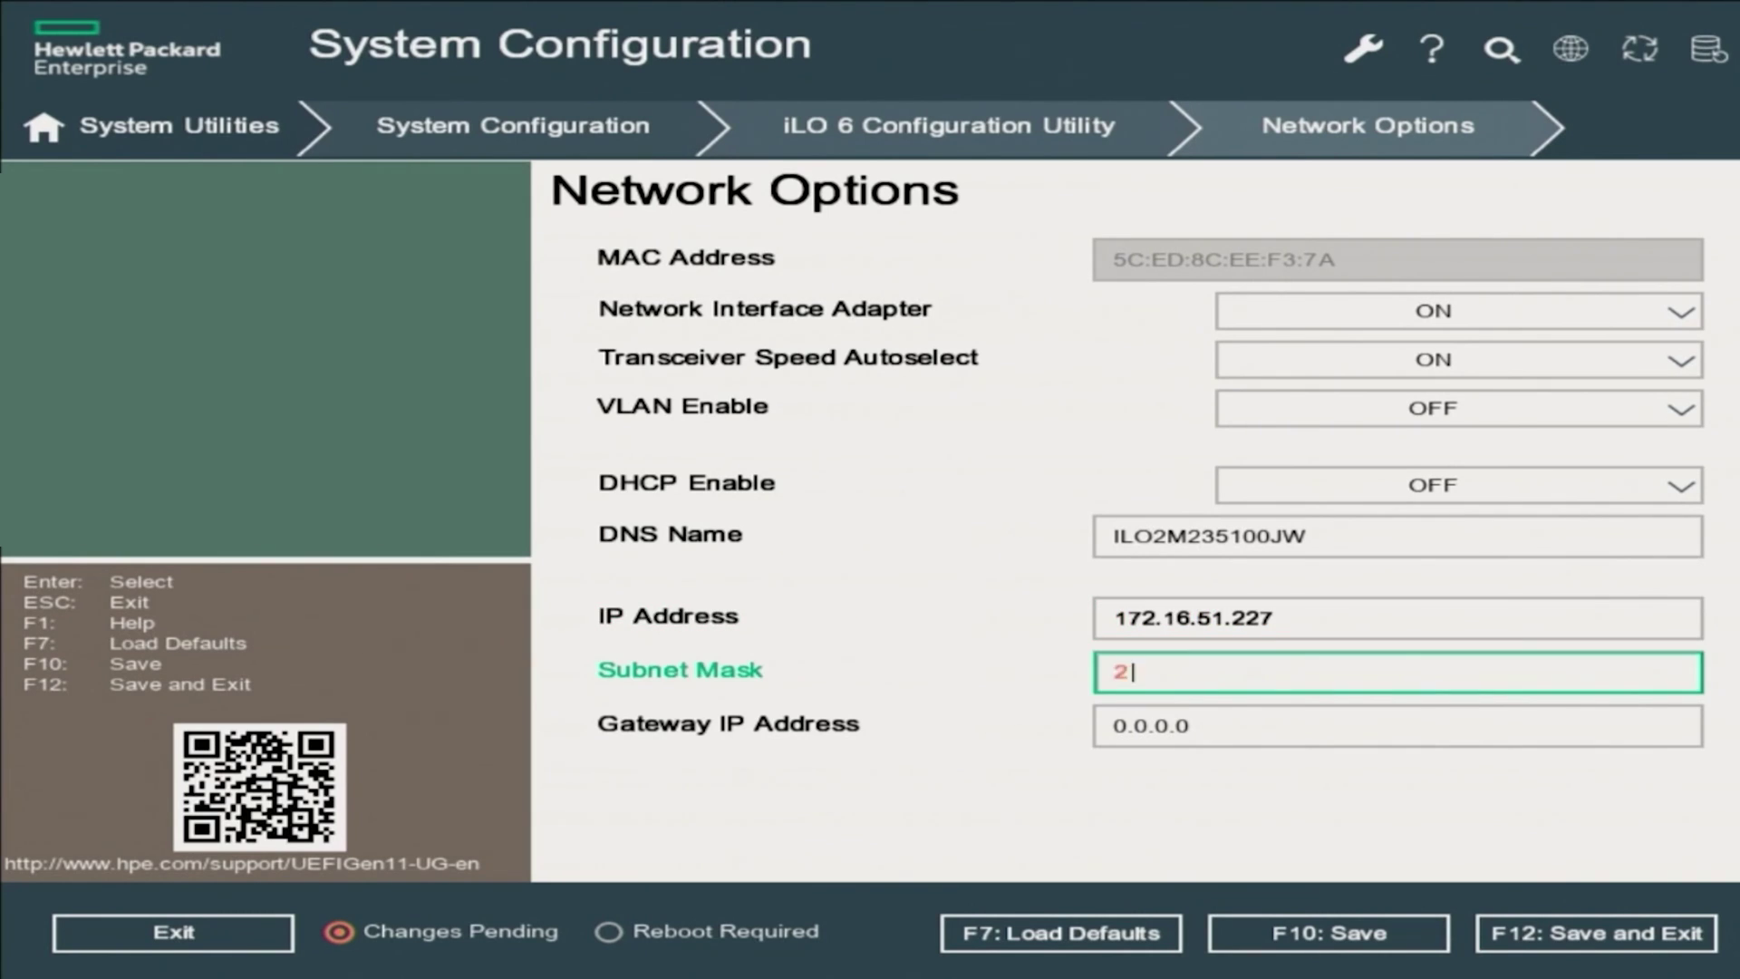
type("55.255.254.0")
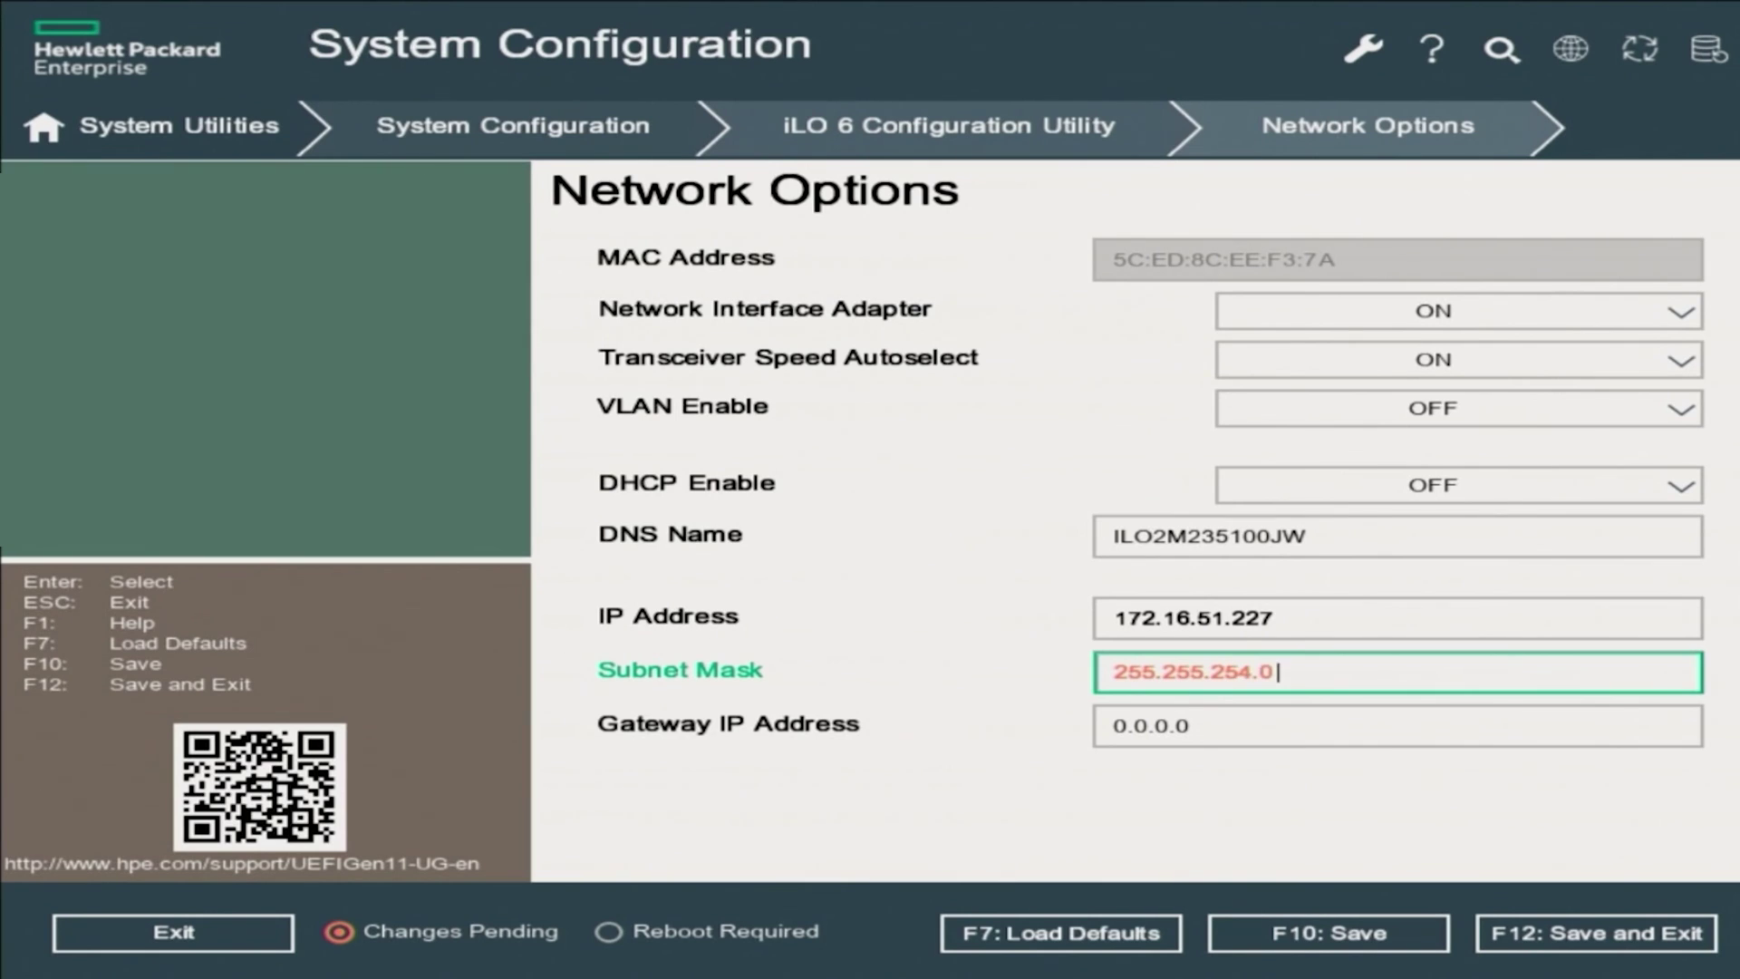
key("Tab")
type("172.16.5")
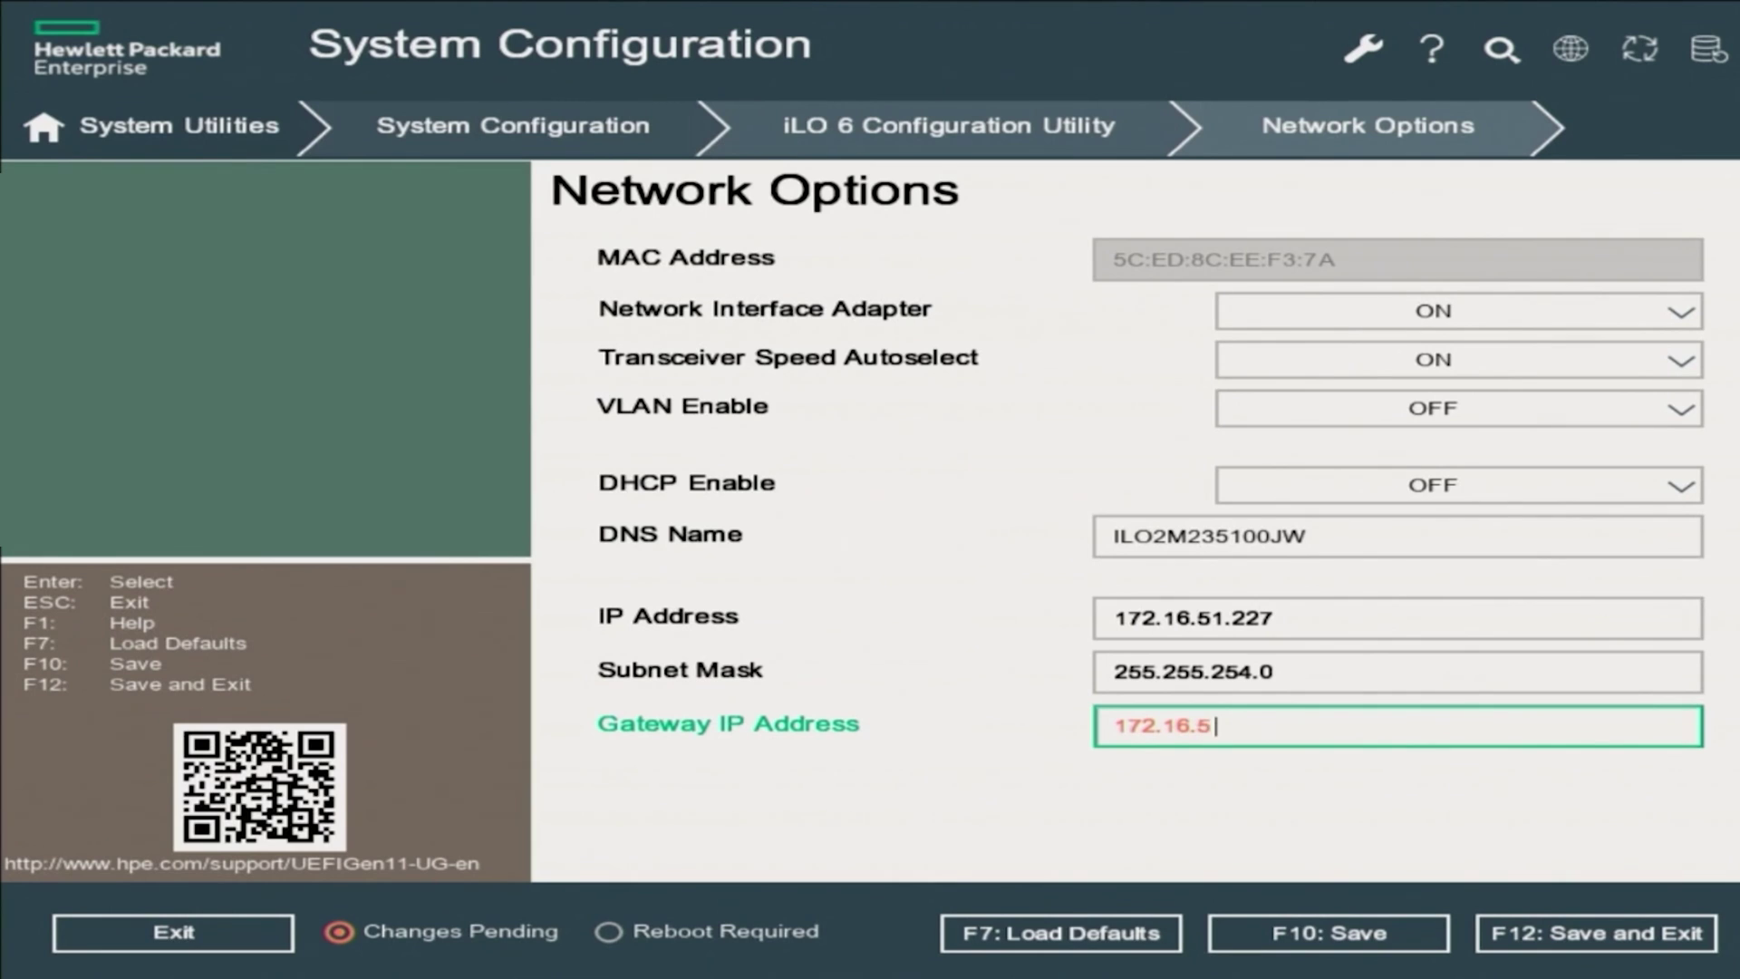
type("1.1")
key("Escape")
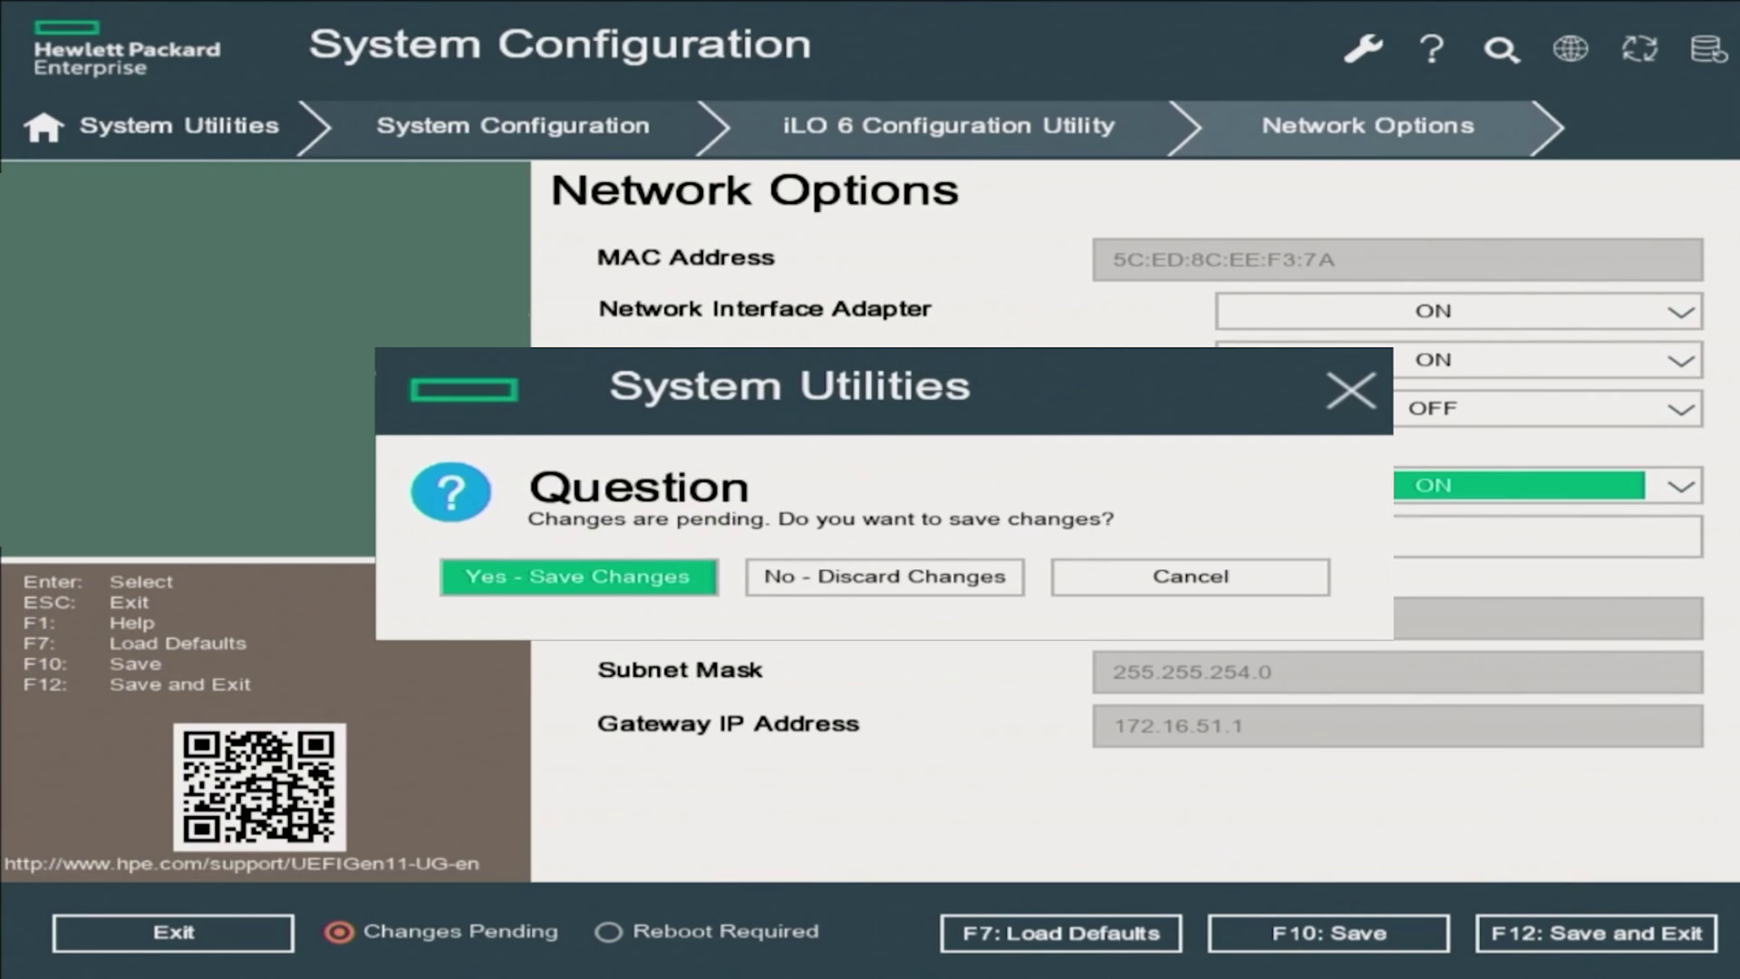
Save the static iLO network settings and accept the iLO reset warning
key("Return")
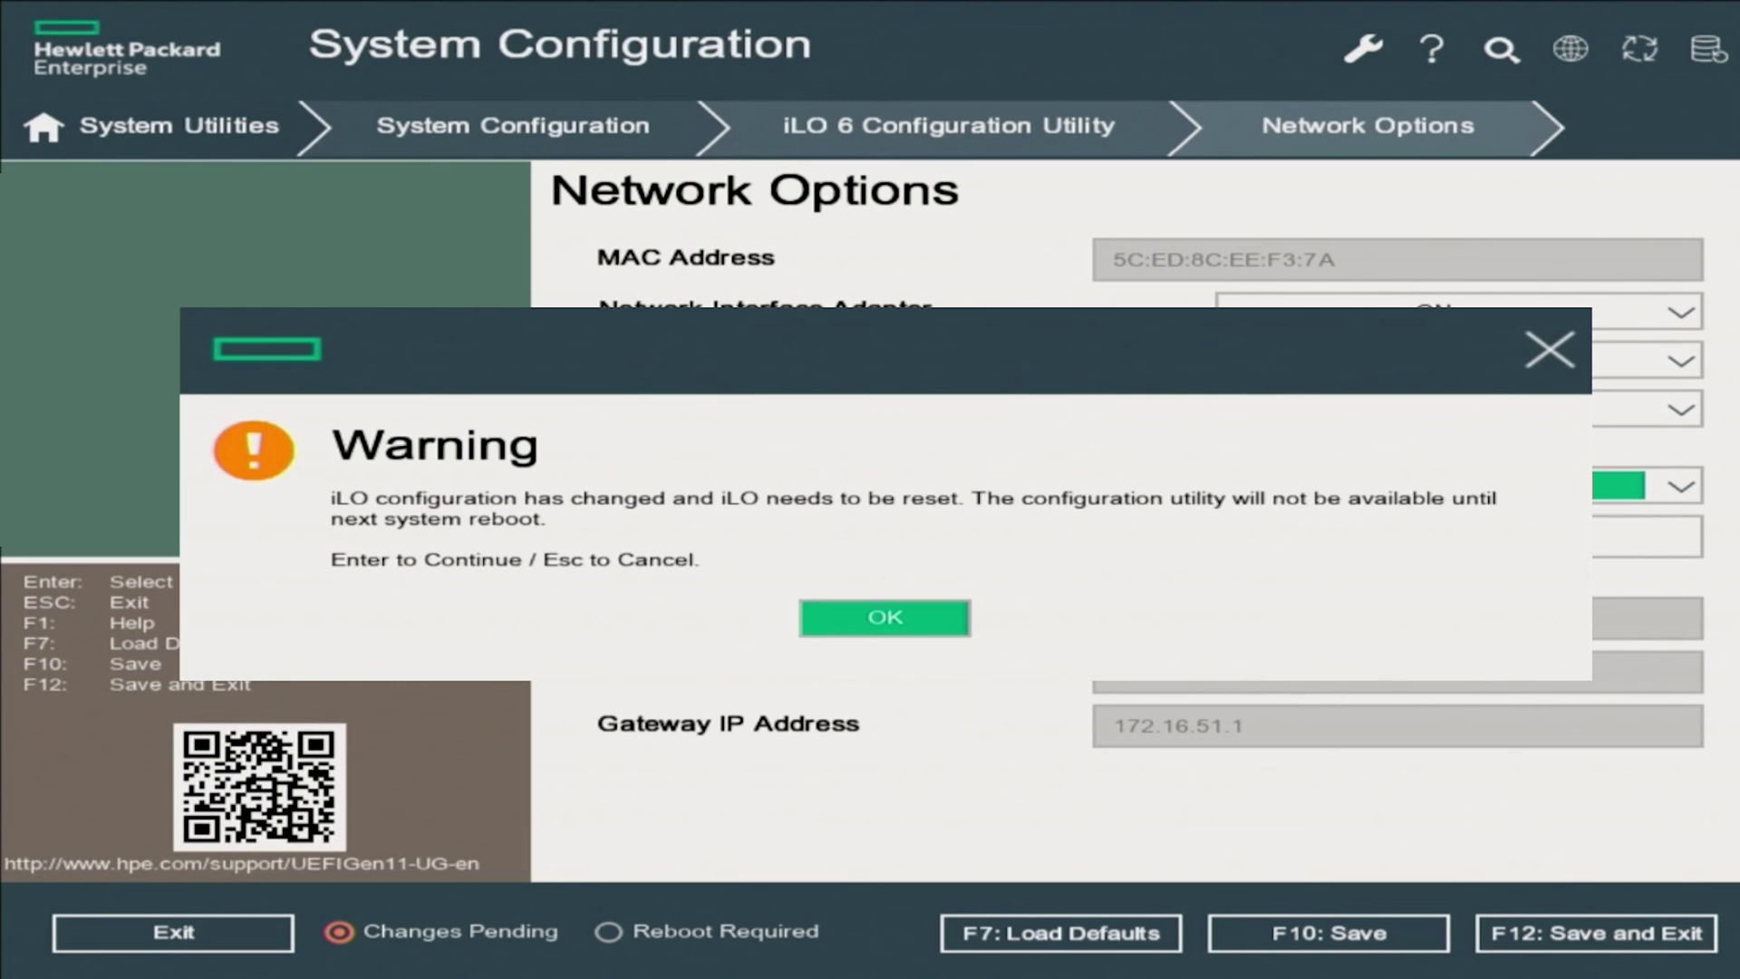
key("Return")
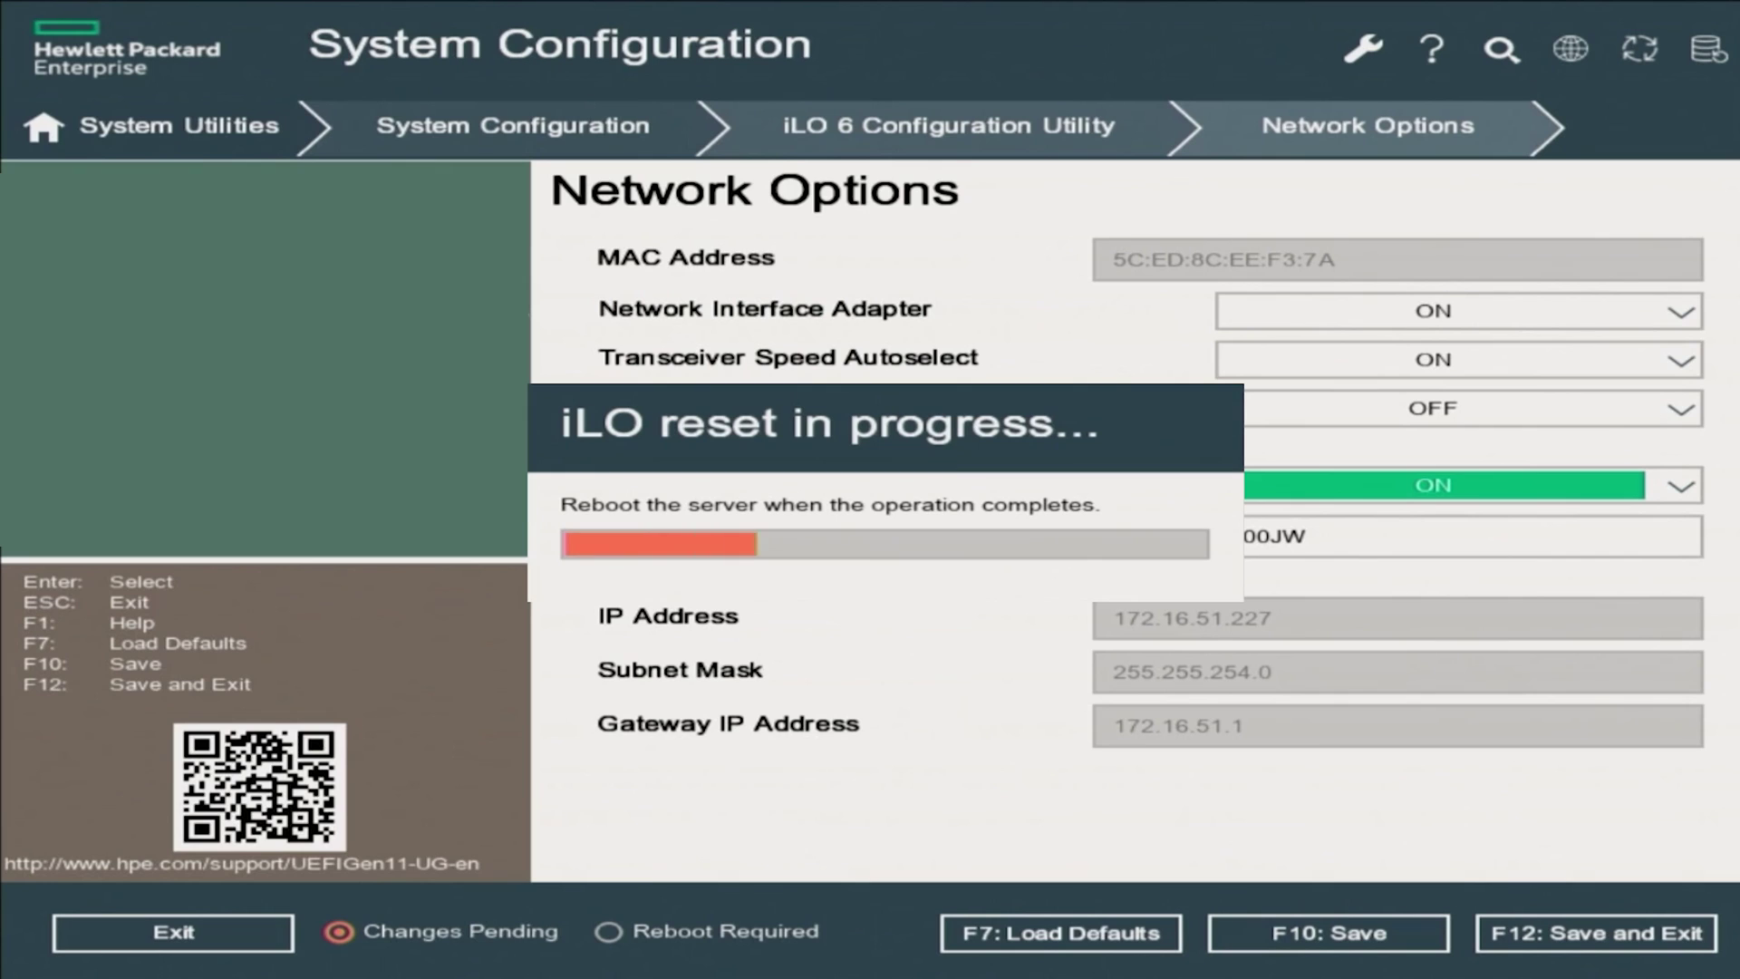